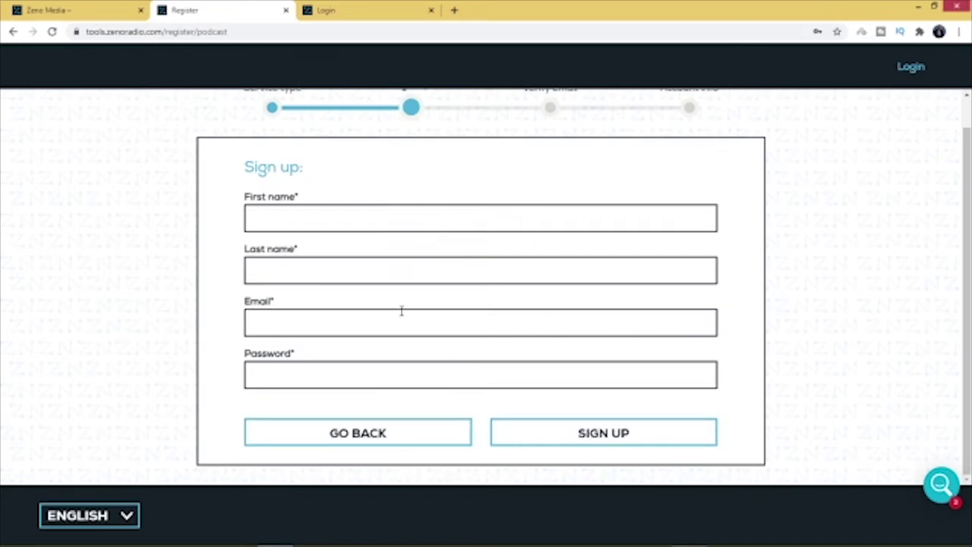
# Step: Scroll up to the Sign Up form on the Register page, then switch to the login page
pyautogui.moveTo(968, 297); pyautogui.dragTo(968, 292)
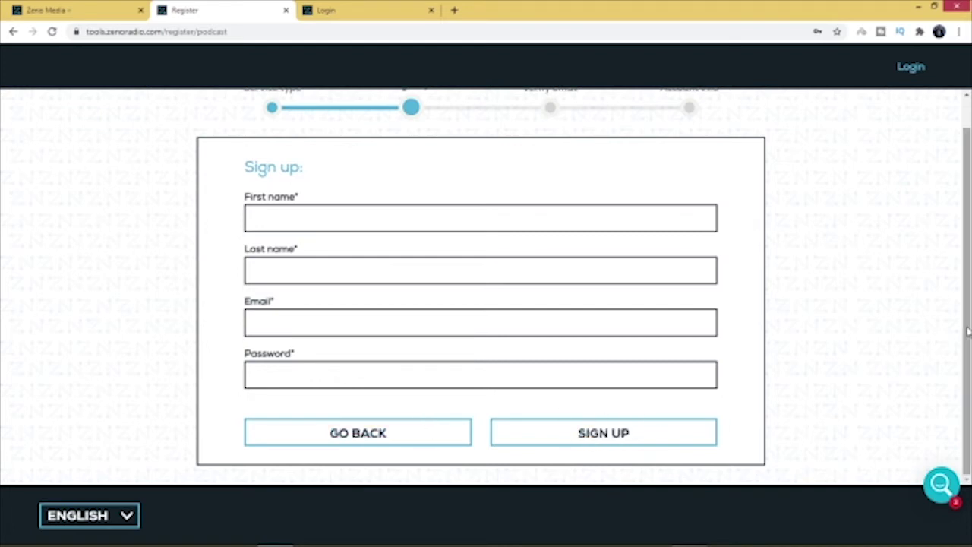
pyautogui.scroll(1, 967, 330)
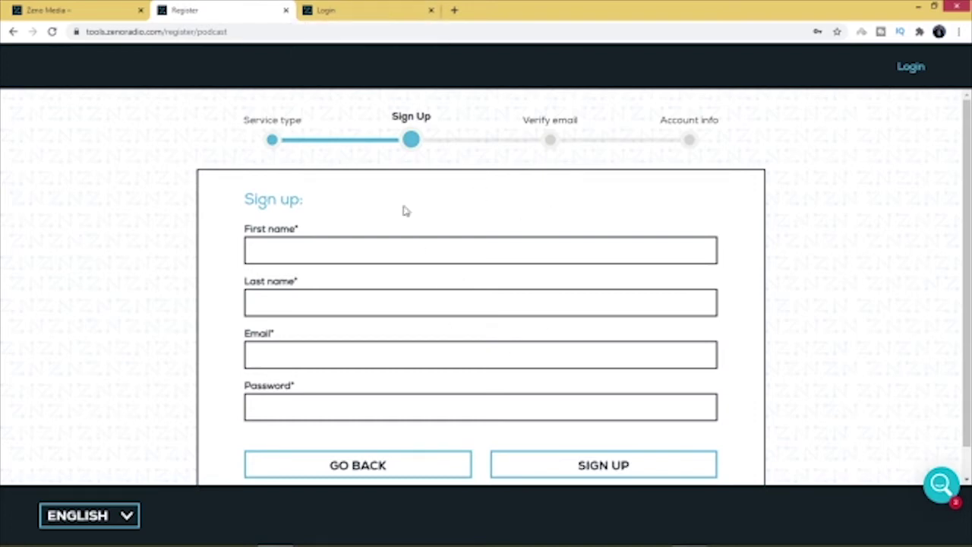
pyautogui.click(378, 10)
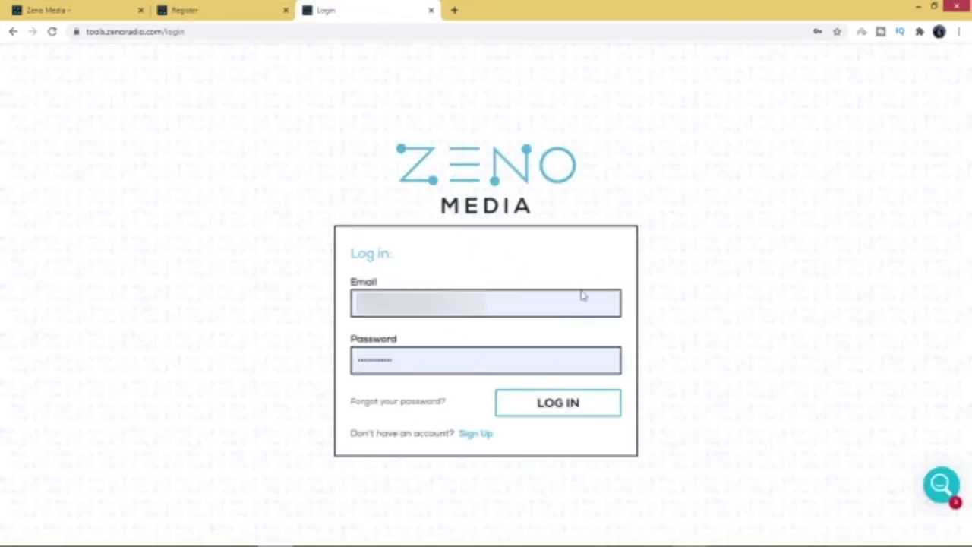
# Step: Log in with the autofilled email and password to reach the Dashboard
pyautogui.click(563, 407)
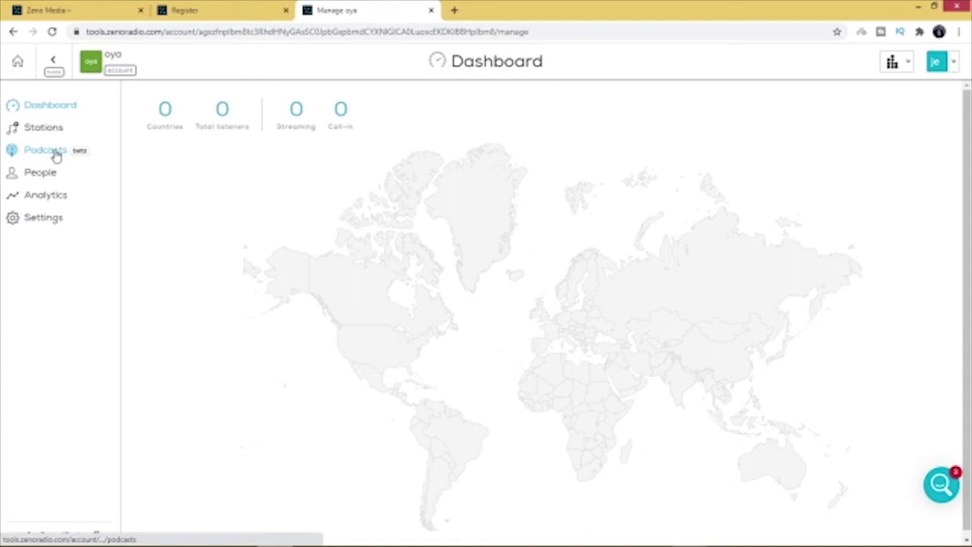
# Step: Create a new podcast from the Podcasts section via Add Podcast > Create new
pyautogui.click(57, 155)
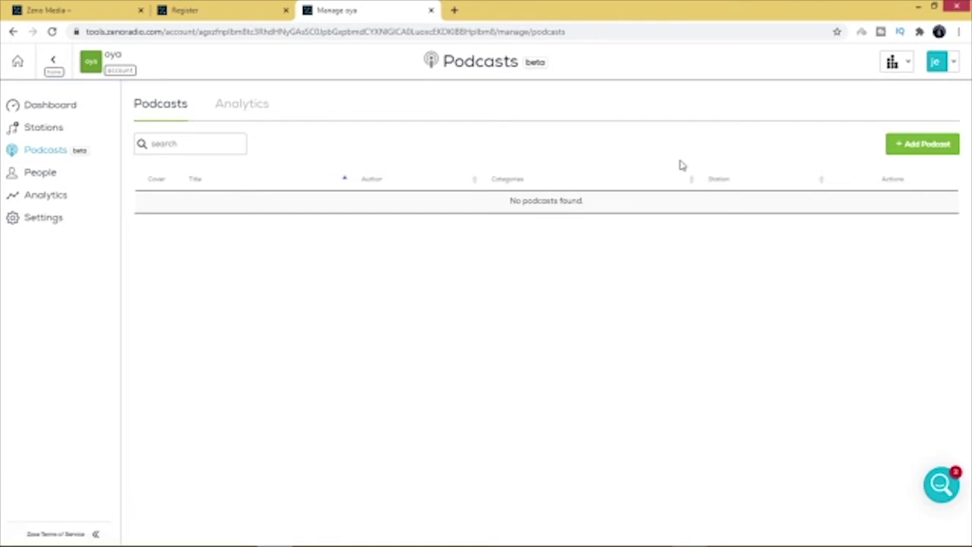
pyautogui.click(907, 149)
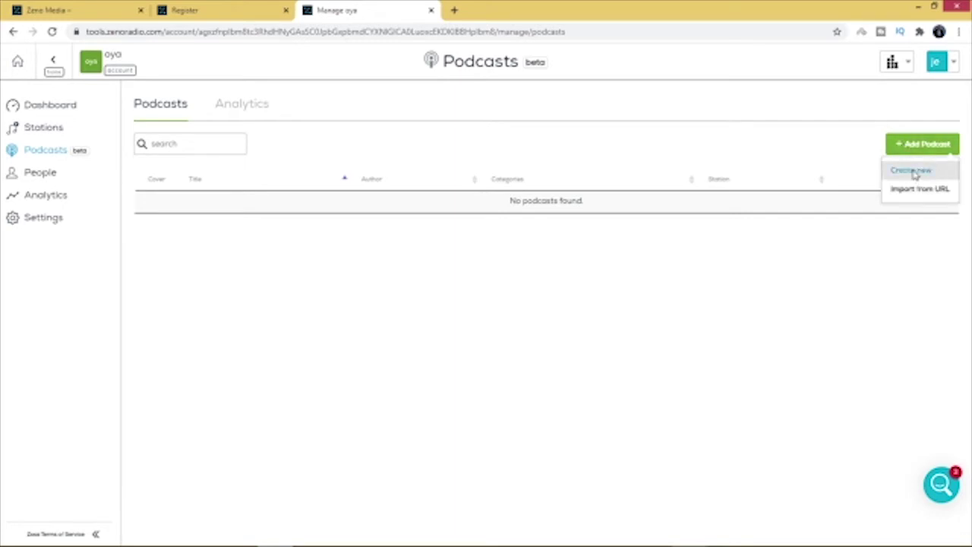
pyautogui.click(914, 174)
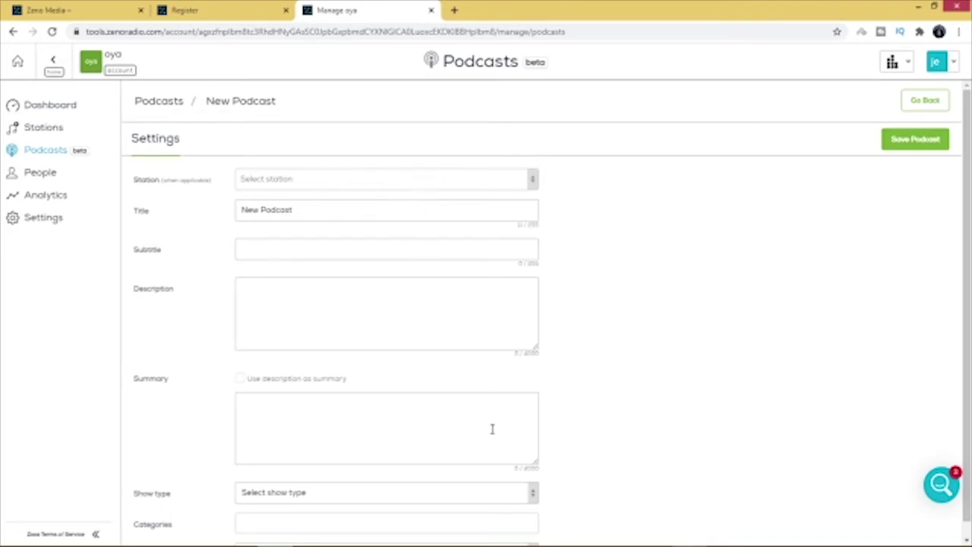
pyautogui.click(535, 184)
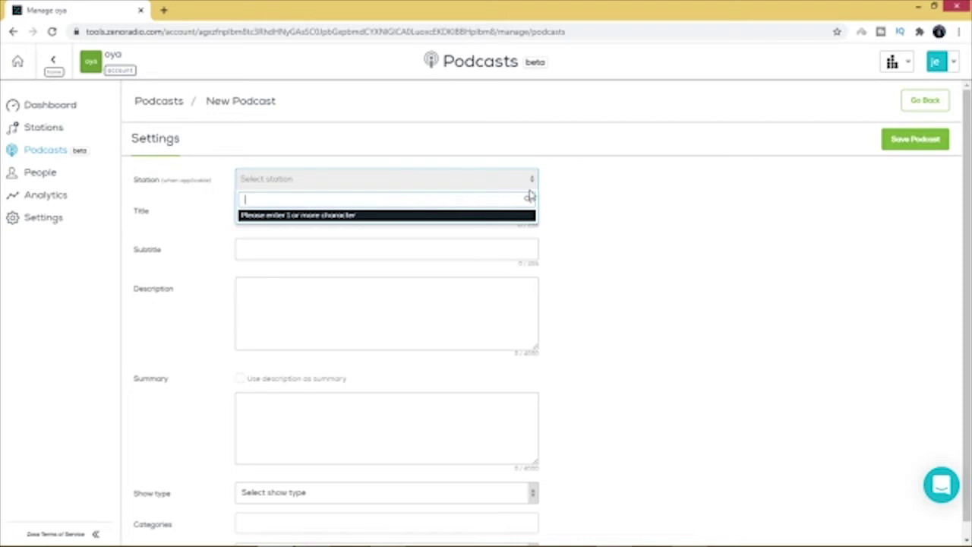
# Step: Dismiss the station chooser and retitle the podcast 'lockdown gist'
pyautogui.click(497, 184)
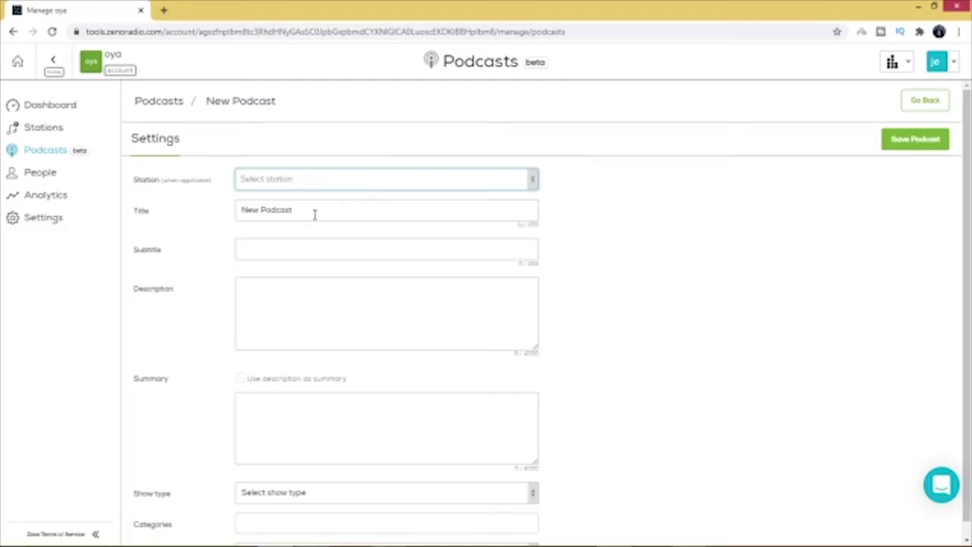
pyautogui.click(324, 212)
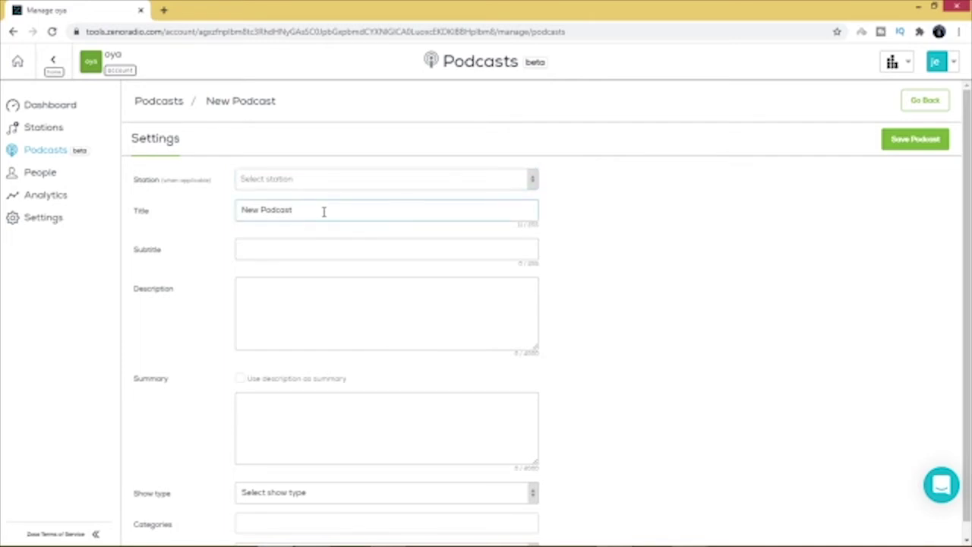
pyautogui.press('BackSpace')
pyautogui.press('BackSpace')
pyautogui.press('BackSpace')
pyautogui.press('BackSpace')
pyautogui.press('BackSpace')
pyautogui.press('BackSpace')
pyautogui.press('BackSpace')
pyautogui.press('BackSpace')
pyautogui.press('BackSpace')
pyautogui.press('BackSpace')
pyautogui.press('BackSpace')
pyautogui.write('lockdown gist')
pyautogui.click(294, 249)
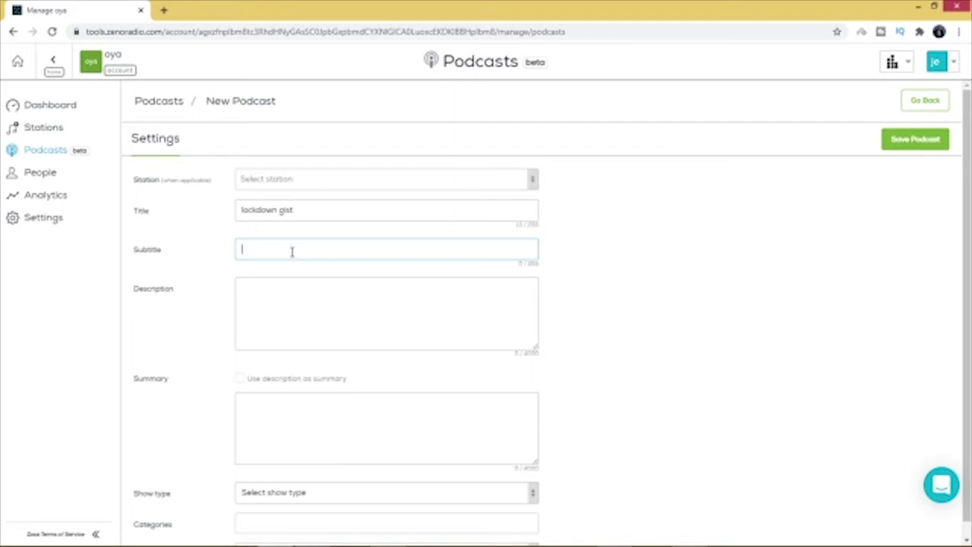
# Step: Describe it as 'entertainment gist and music' and reuse the description as the summary
pyautogui.click(270, 293)
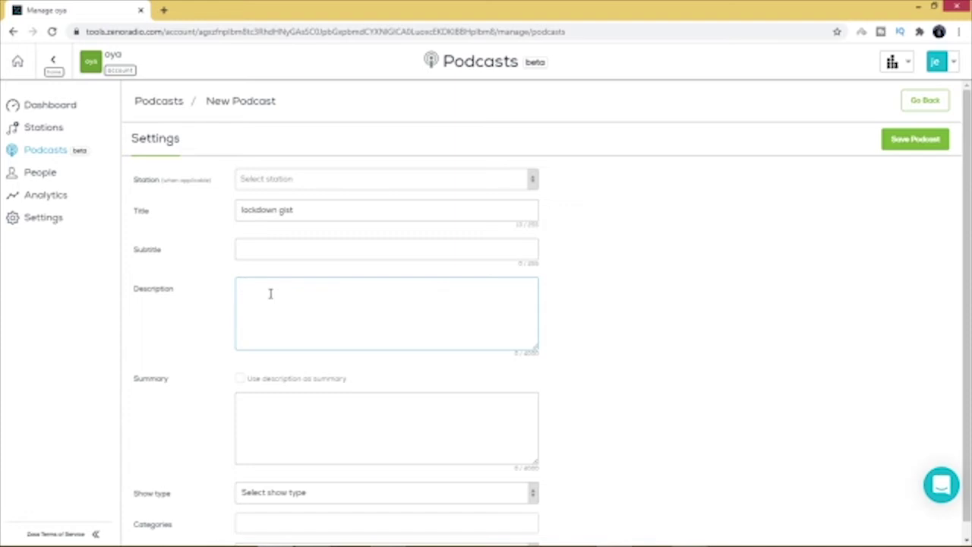
pyautogui.write('entertainment gist o')
pyautogui.write('nd musu')
pyautogui.press('BackSpace')
pyautogui.write('ic')
pyautogui.click(241, 380)
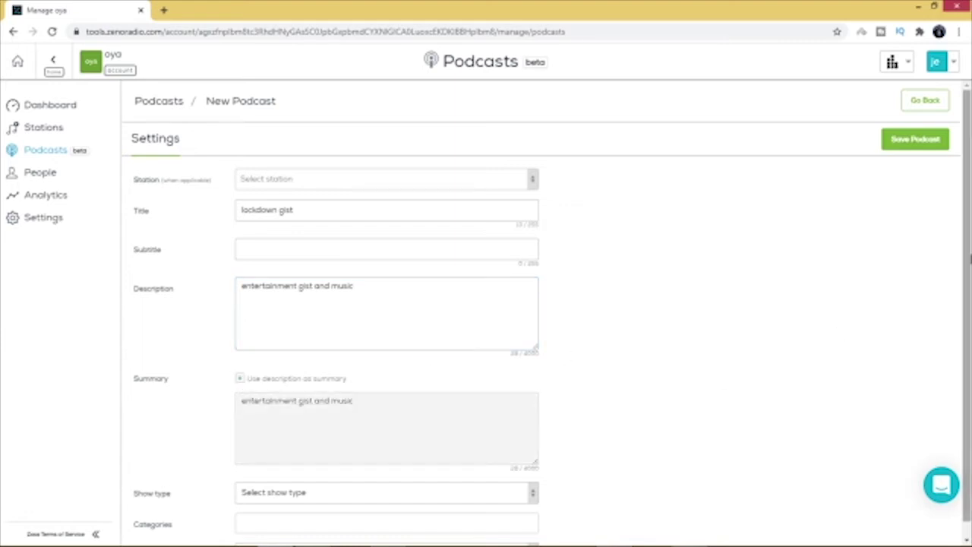
pyautogui.scroll(-1, 969, 265)
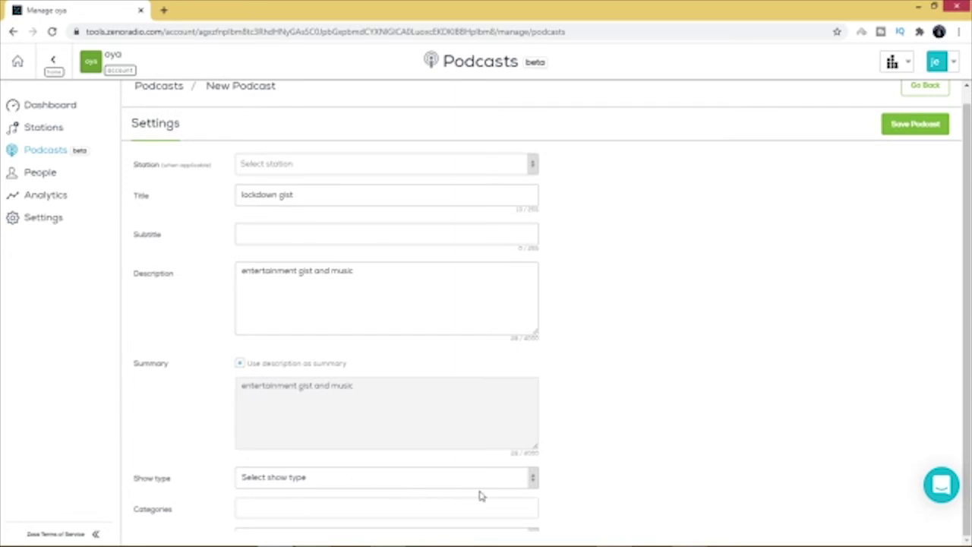
# Step: Set show type episodic, category Arts/Performing Arts, and language English (U.S.)
pyautogui.click(534, 481)
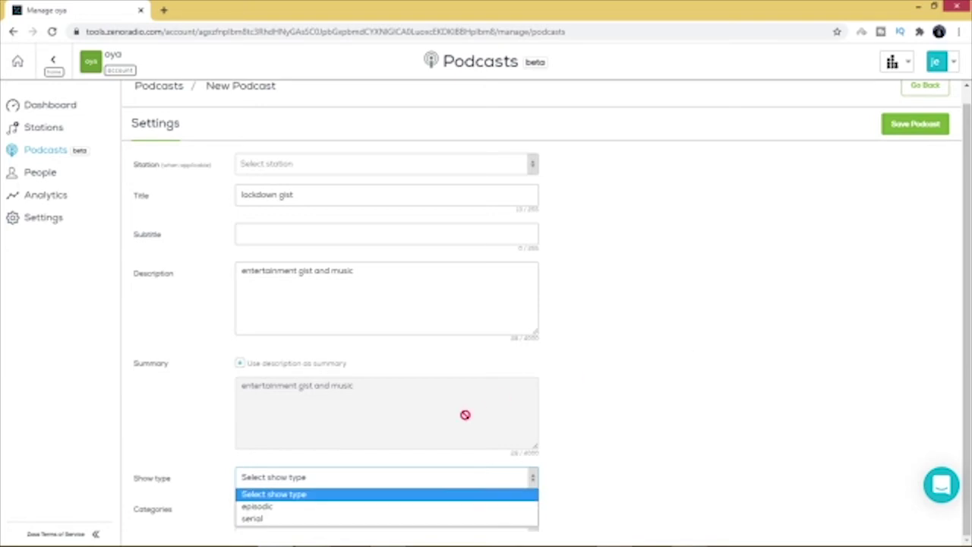
pyautogui.click(279, 506)
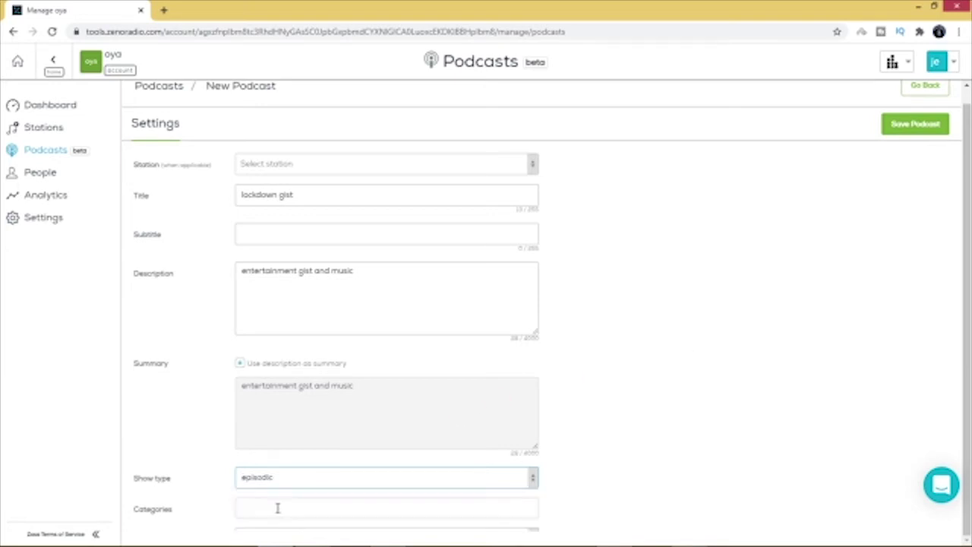
pyautogui.press('Tab')
pyautogui.press('Tab')
pyautogui.press('Tab')
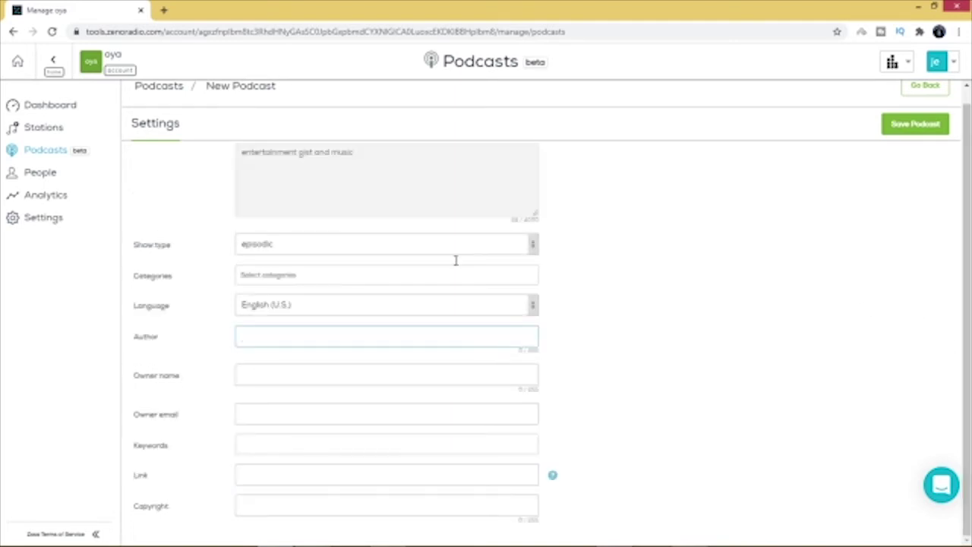
pyautogui.click(392, 277)
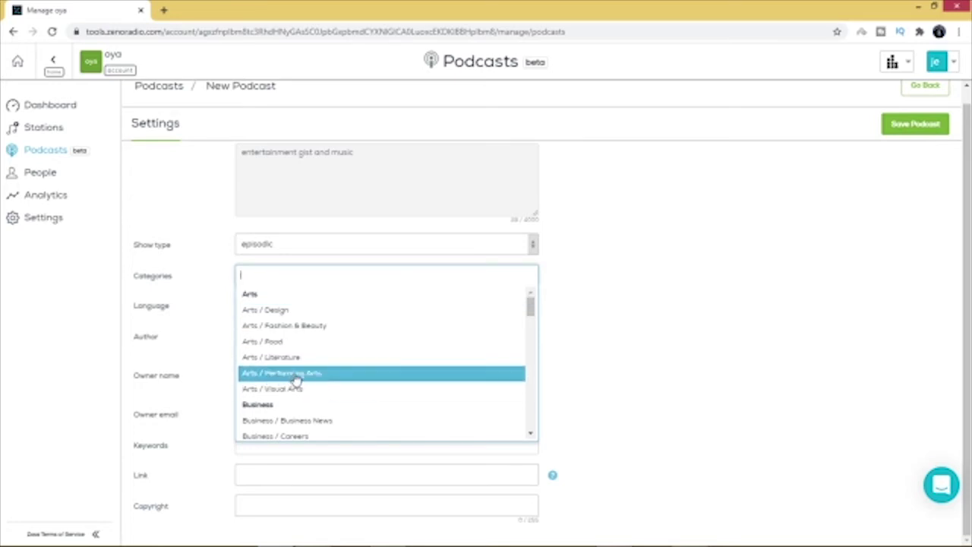
pyautogui.click(294, 374)
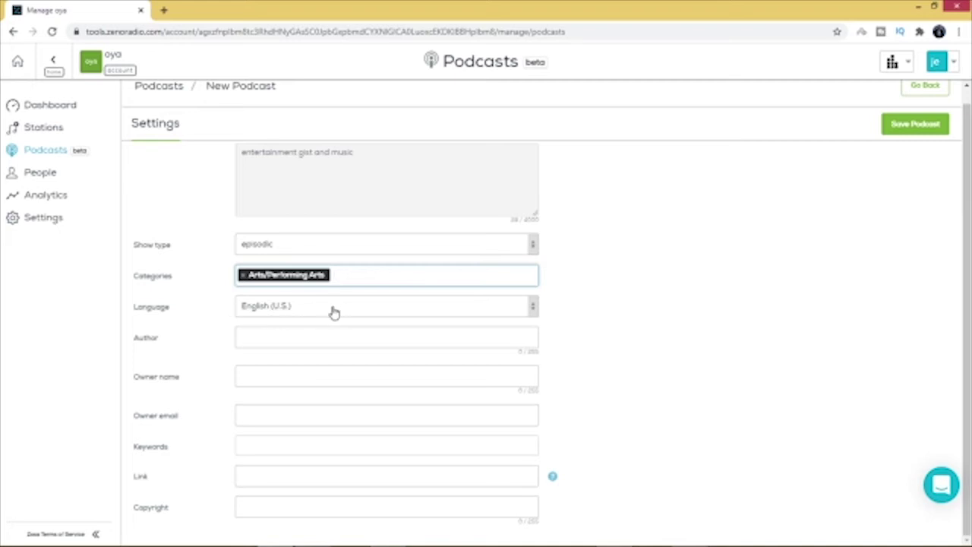
pyautogui.click(531, 315)
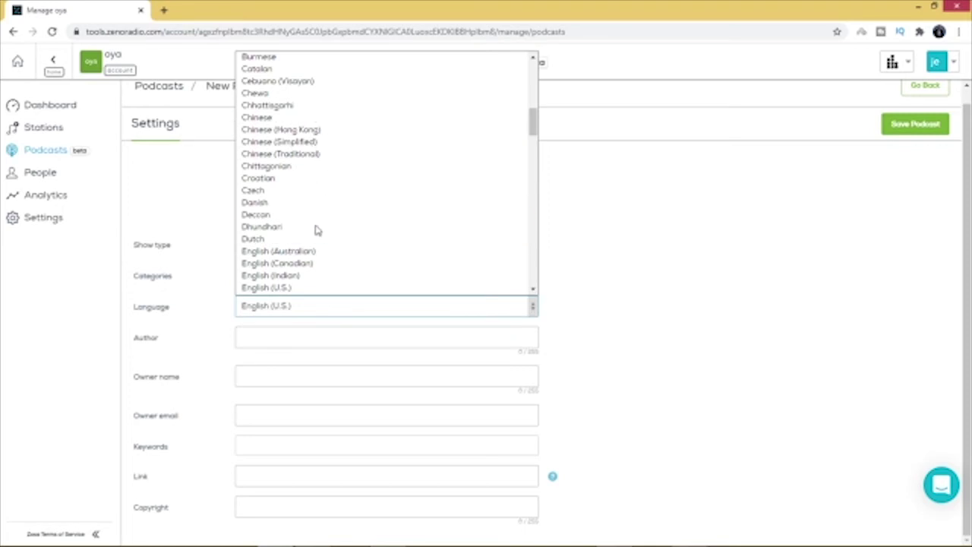
pyautogui.click(336, 311)
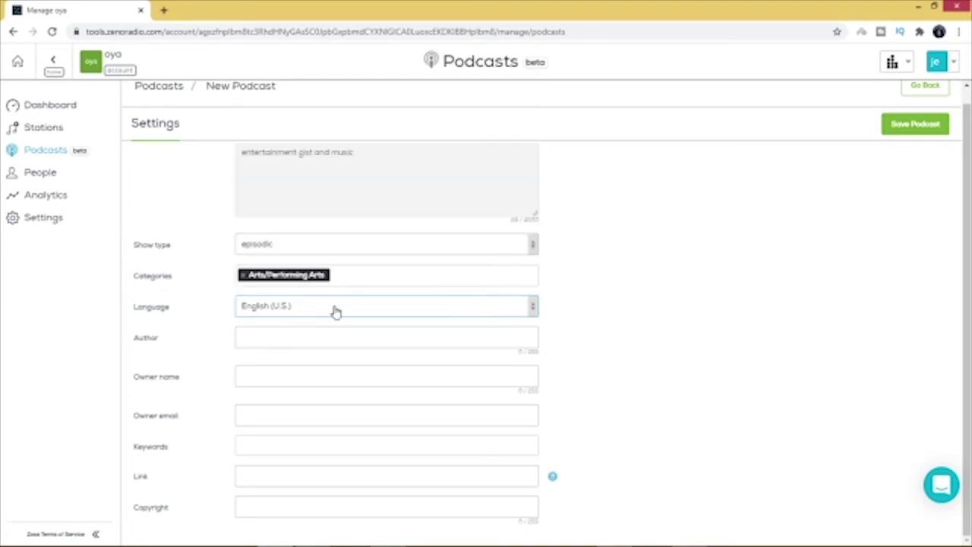
# Step: Enter the author's name, the owner's name and the owner's e-mail address
pyautogui.click(292, 337)
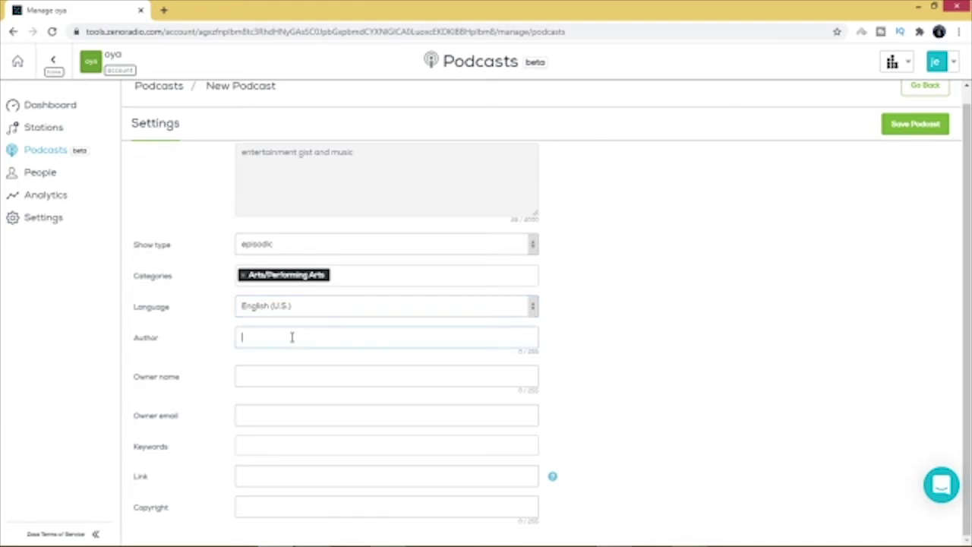
pyautogui.write('Jojo')
pyautogui.click(286, 377)
pyautogui.write('Jojo')
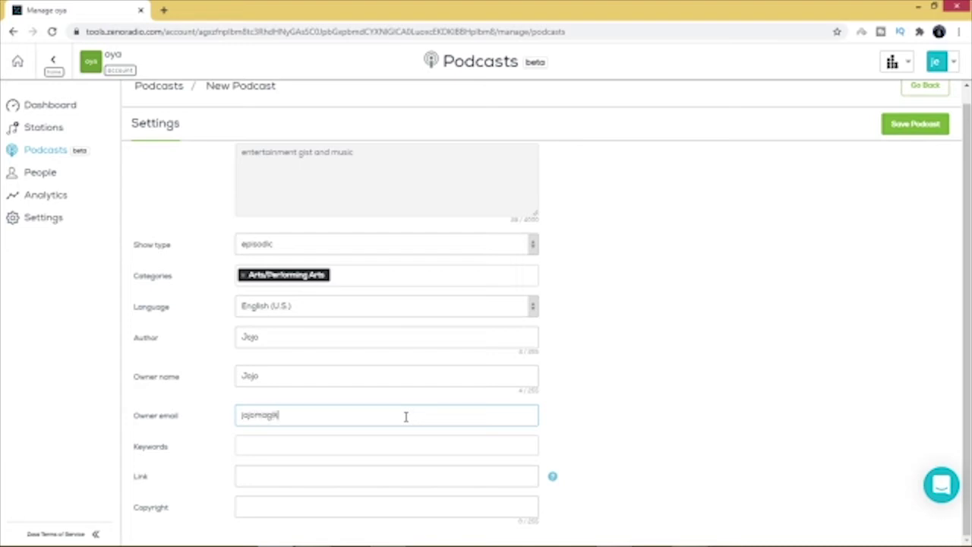
pyautogui.hotkey('ctrl', 'a')
pyautogui.click(298, 447)
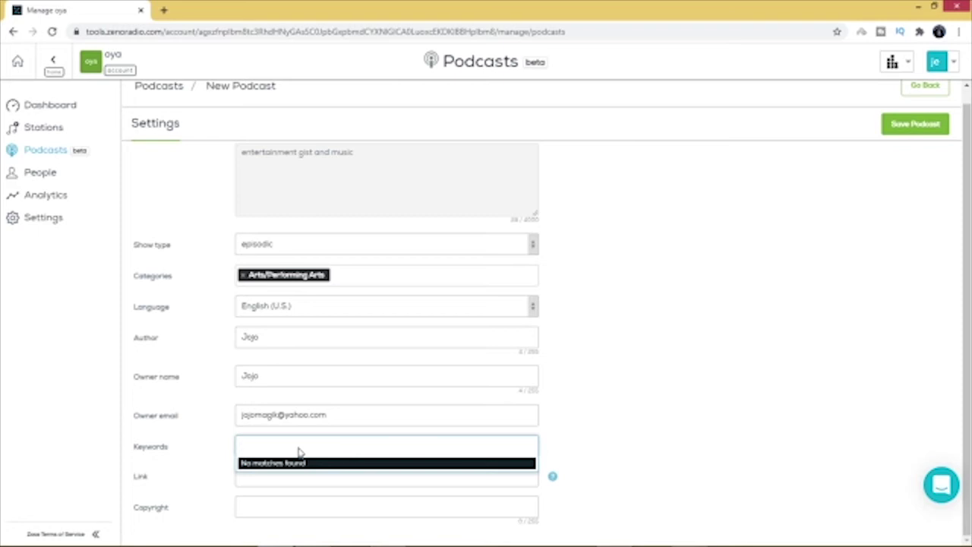
# Step: Add the keyword tags entertainment, gist and lockdown
pyautogui.write('ente')
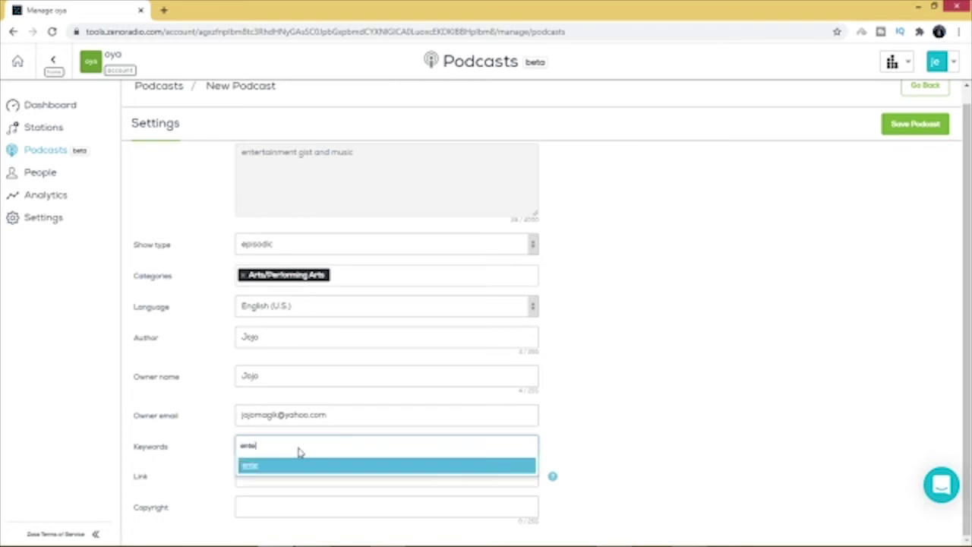
pyautogui.write('rtainment')
pyautogui.press('Return')
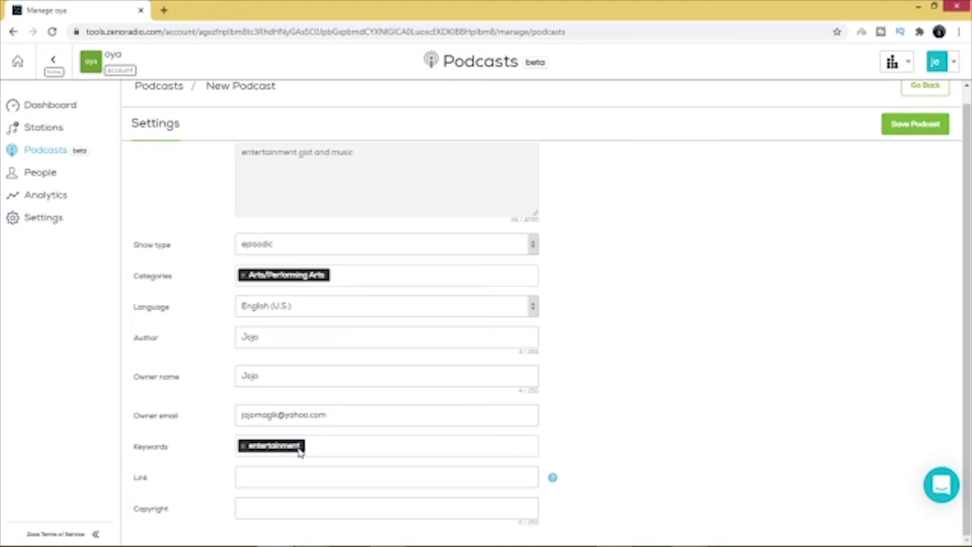
pyautogui.write('gist')
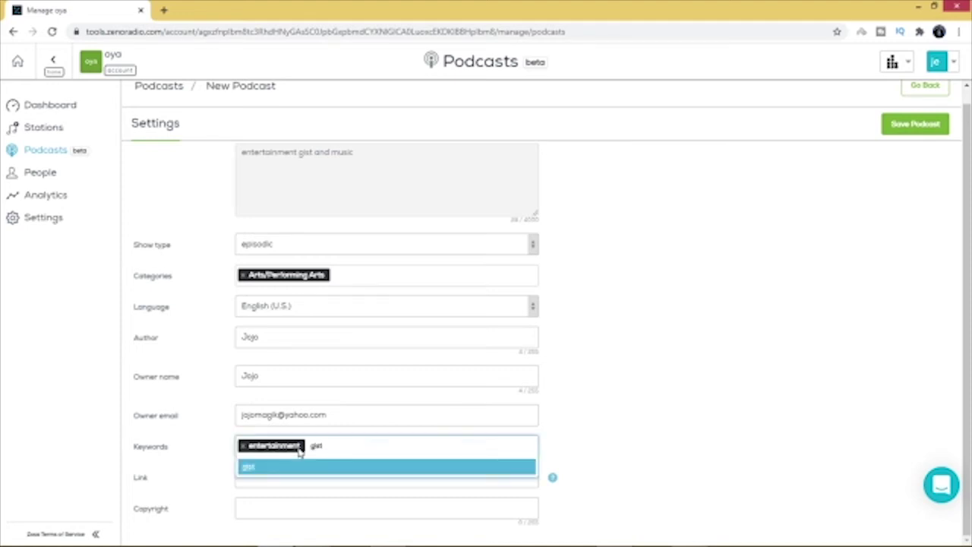
pyautogui.press('Return')
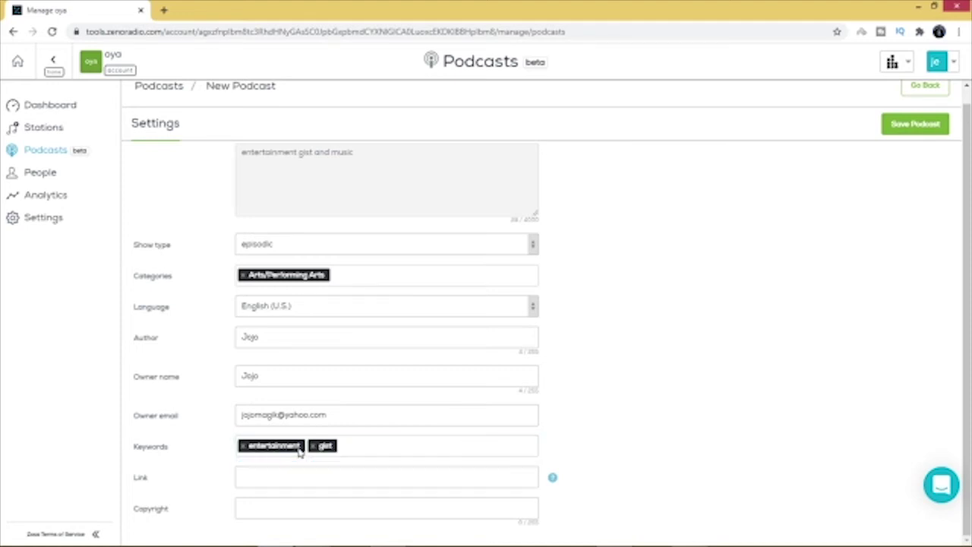
pyautogui.write('toc')
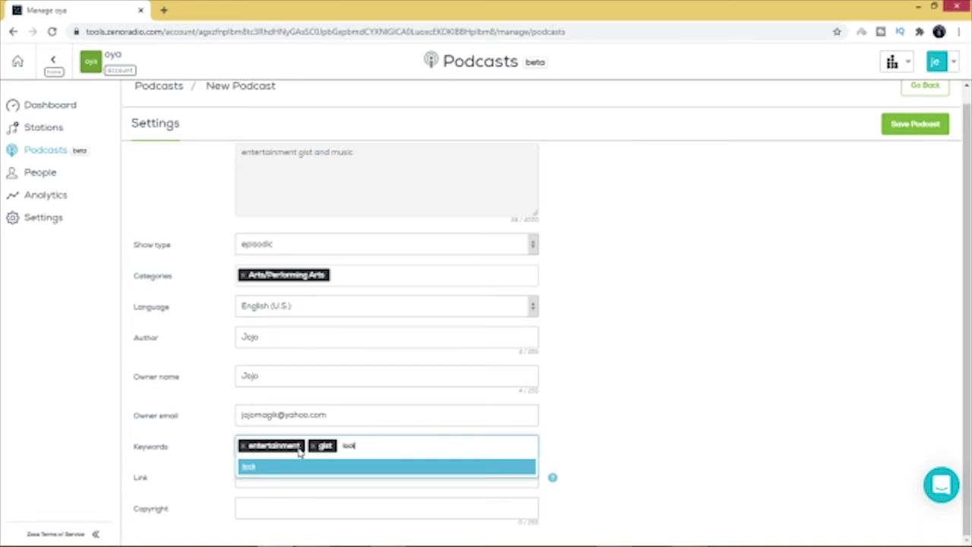
pyautogui.write('kdown')
pyautogui.press('Return')
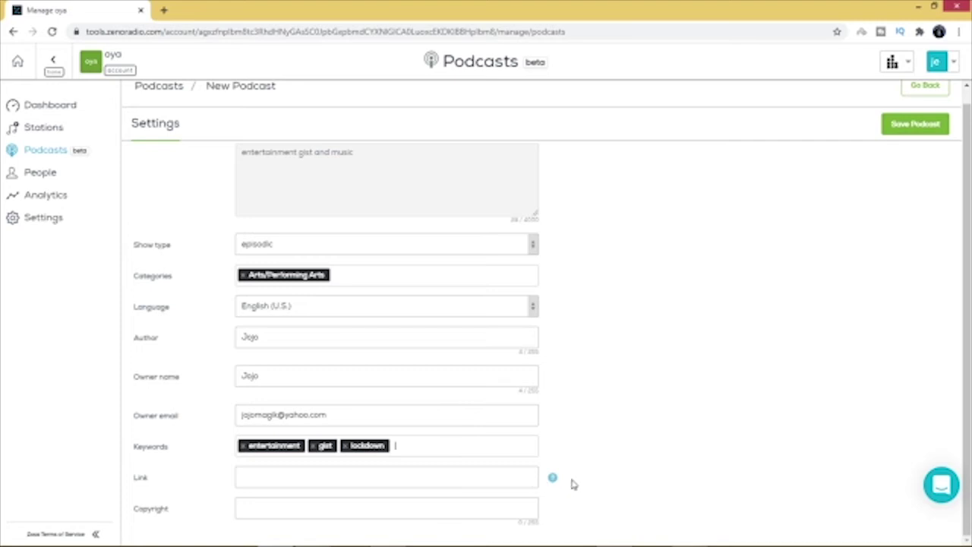
pyautogui.moveTo(555, 482)
pyautogui.scroll(3, 769, 404)
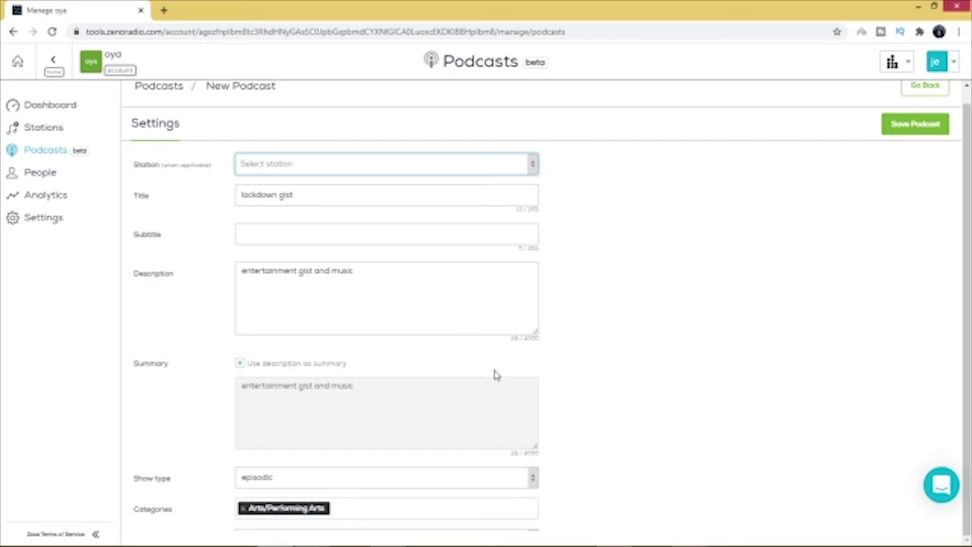
pyautogui.press('Tab')
pyautogui.hotkey('shift', 'Tab')
pyautogui.press('Tab')
pyautogui.press('Tab')
pyautogui.press('Tab')
pyautogui.press('Tab')
pyautogui.press('Tab')
pyautogui.press('Tab')
pyautogui.press('Tab')
pyautogui.press('Tab')
pyautogui.press('Tab')
pyautogui.press('Tab')
pyautogui.press('Tab')
pyautogui.press('Tab')
pyautogui.press('Tab')
pyautogui.press('Tab')
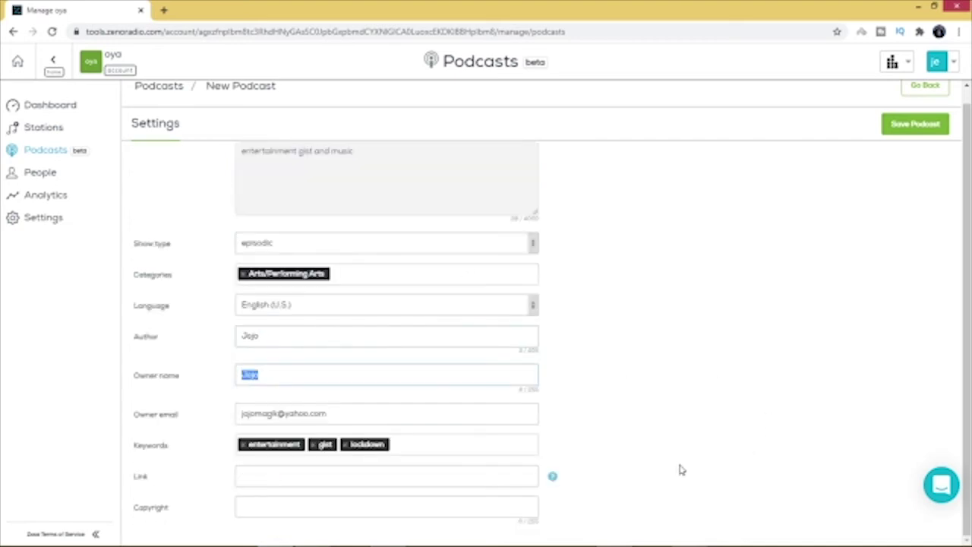
pyautogui.press('Tab')
pyautogui.press('Tab')
pyautogui.press('Tab')
pyautogui.press('Tab')
pyautogui.press('Tab')
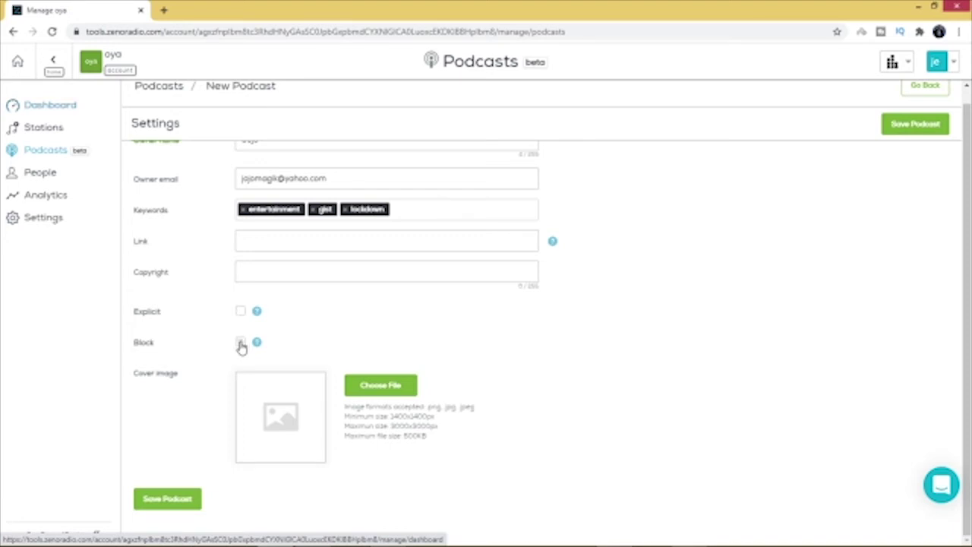
# Step: Tick the Block option and leave Explicit unticked
pyautogui.click(240, 343)
pyautogui.click(240, 312)
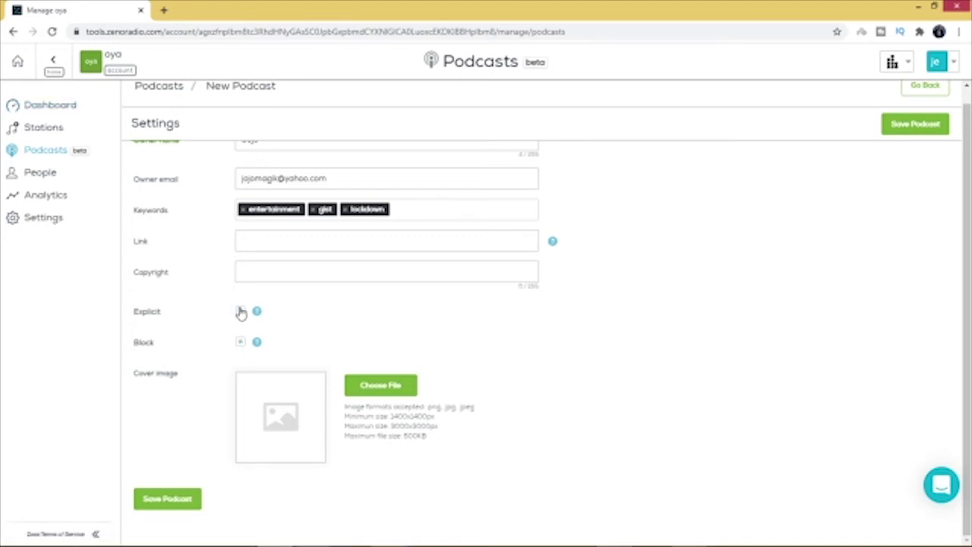
pyautogui.click(241, 312)
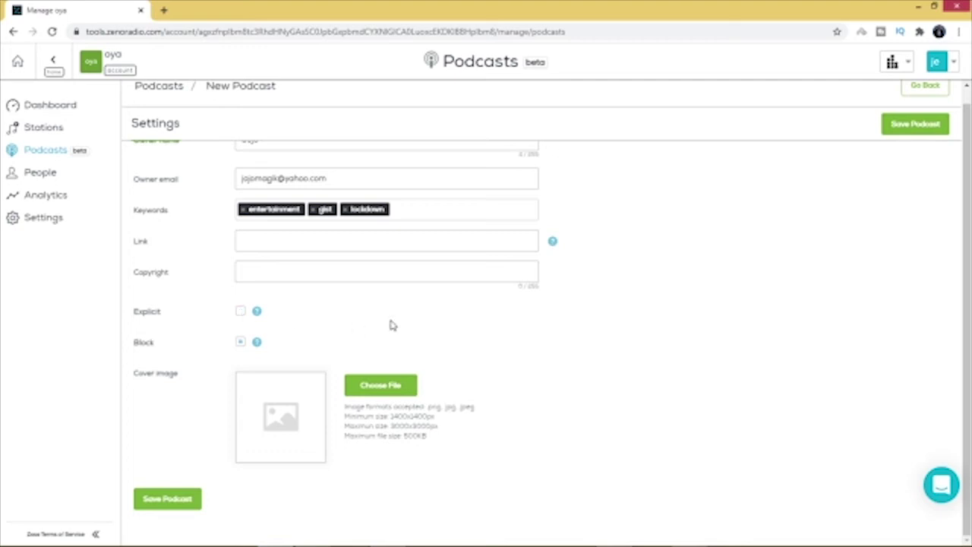
pyautogui.click(240, 342)
pyautogui.click(240, 343)
pyautogui.click(391, 386)
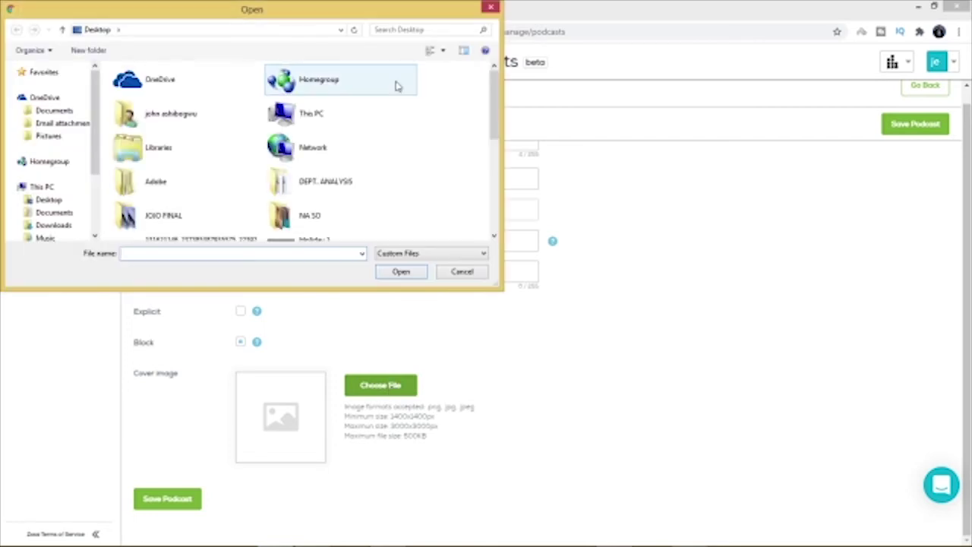
# Step: Attach the Pngtree 'SUBSCRIBE NOW' icon PNG as cover, replacing an initial PicsArt image
pyautogui.moveTo(497, 103); pyautogui.dragTo(498, 194)
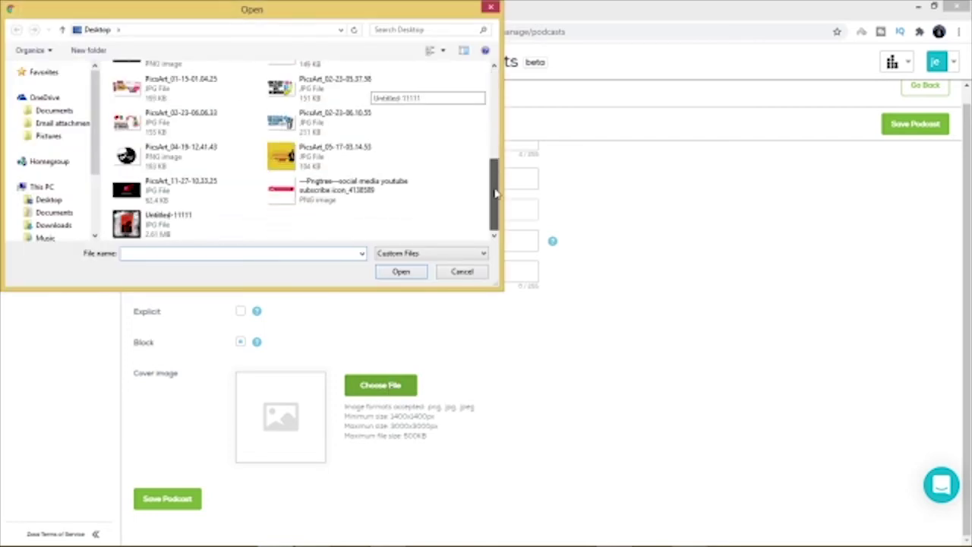
pyautogui.click(288, 157)
pyautogui.doubleClick(287, 156)
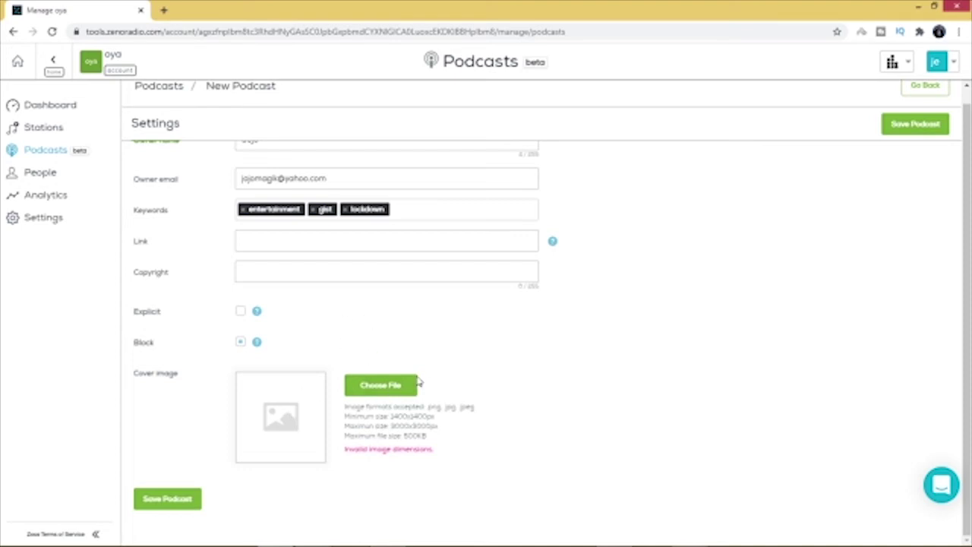
pyautogui.click(391, 386)
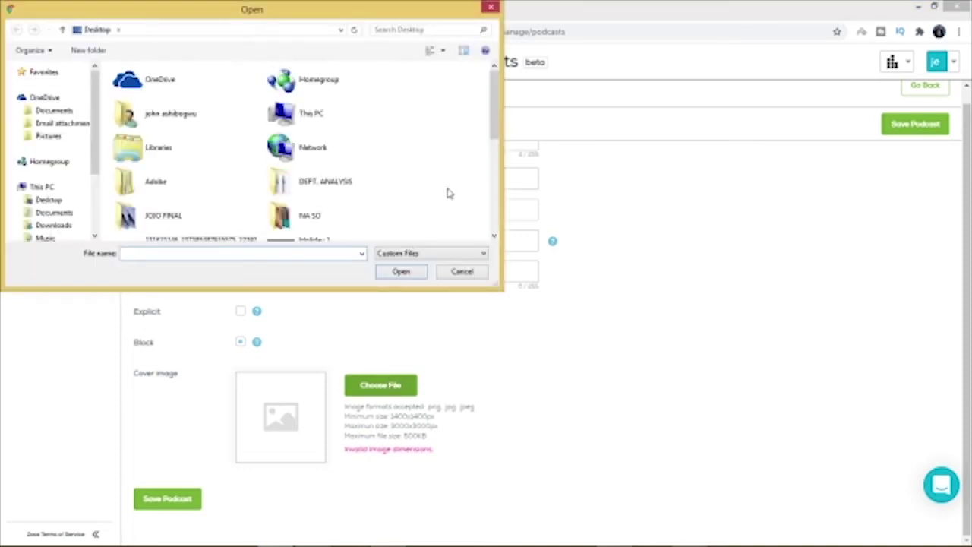
pyautogui.moveTo(497, 110); pyautogui.dragTo(494, 195)
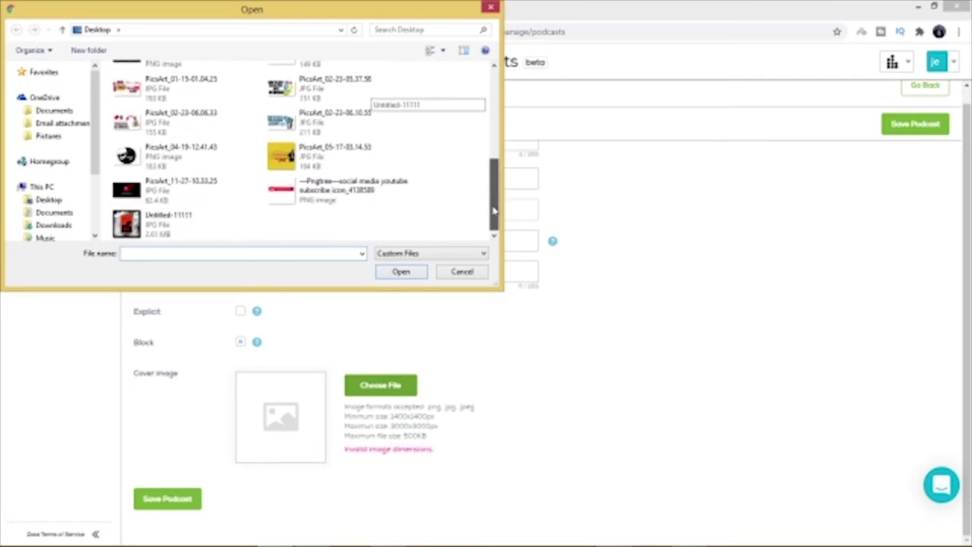
pyautogui.doubleClick(319, 192)
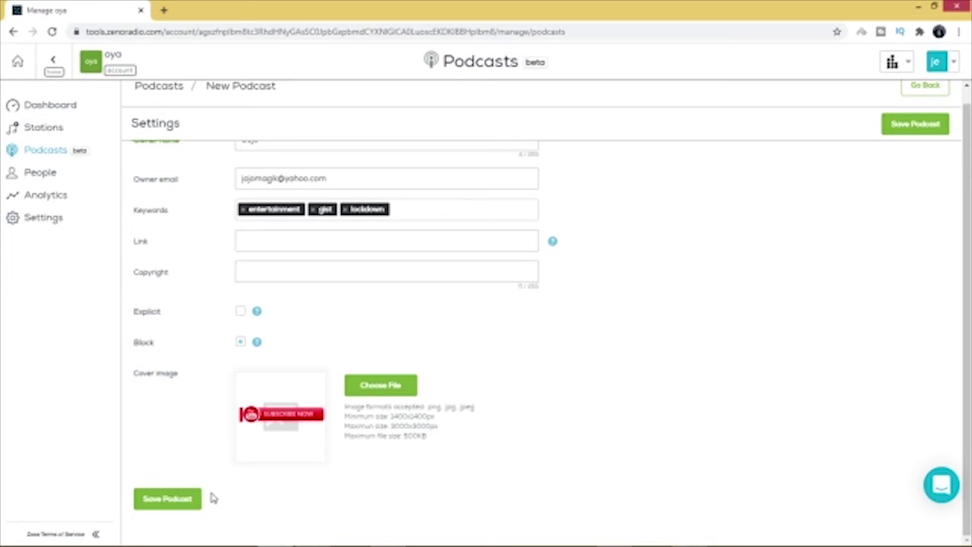
# Step: Save the lockdown gist podcast and bring up the Upload episode dialog
pyautogui.click(173, 501)
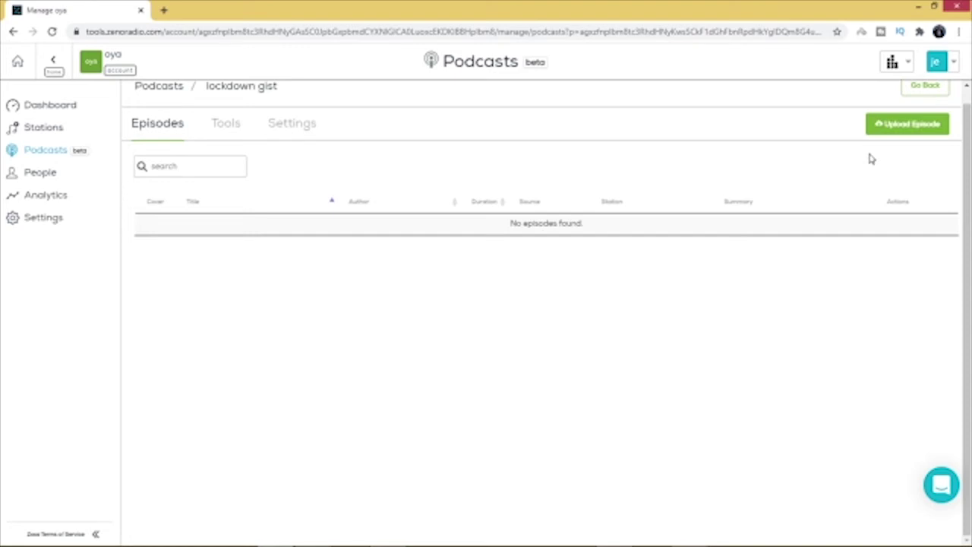
pyautogui.click(913, 128)
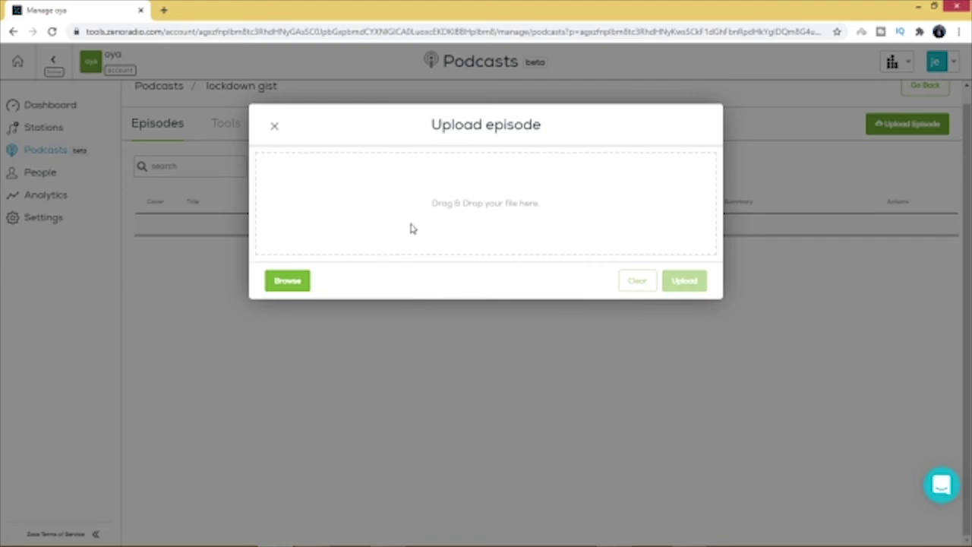
# Step: Upload 'JojoConnect - My lady.mp3' from the computer as the new episode's audio
pyautogui.click(295, 286)
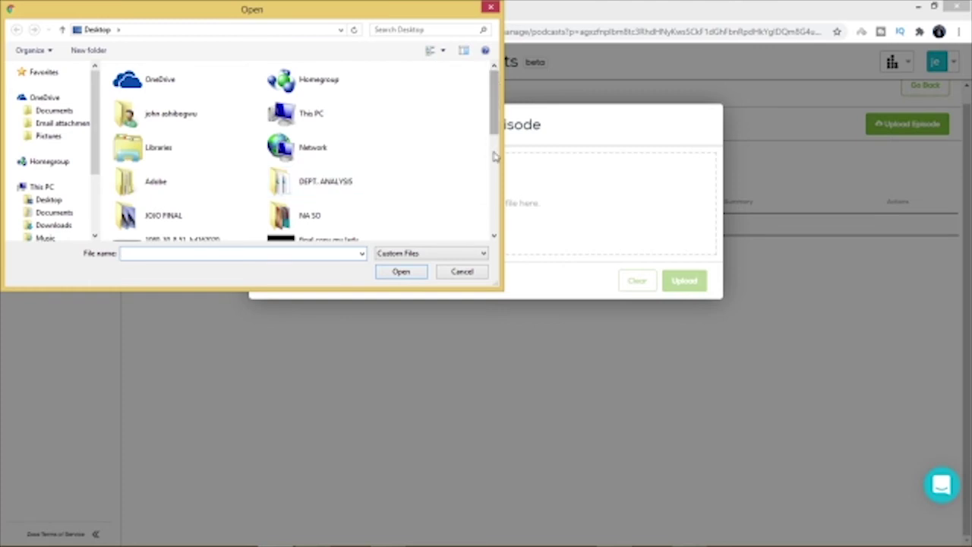
pyautogui.moveTo(494, 112); pyautogui.dragTo(494, 207)
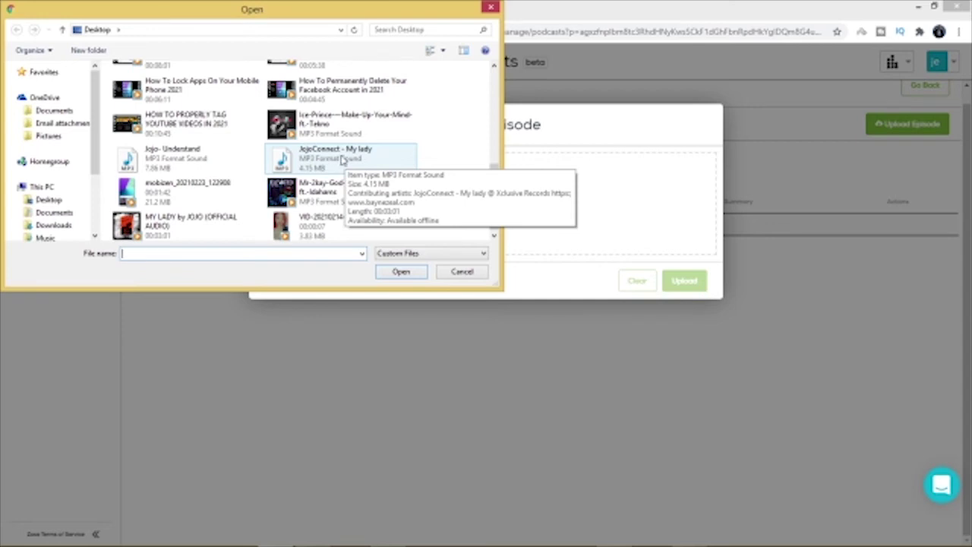
pyautogui.doubleClick(342, 159)
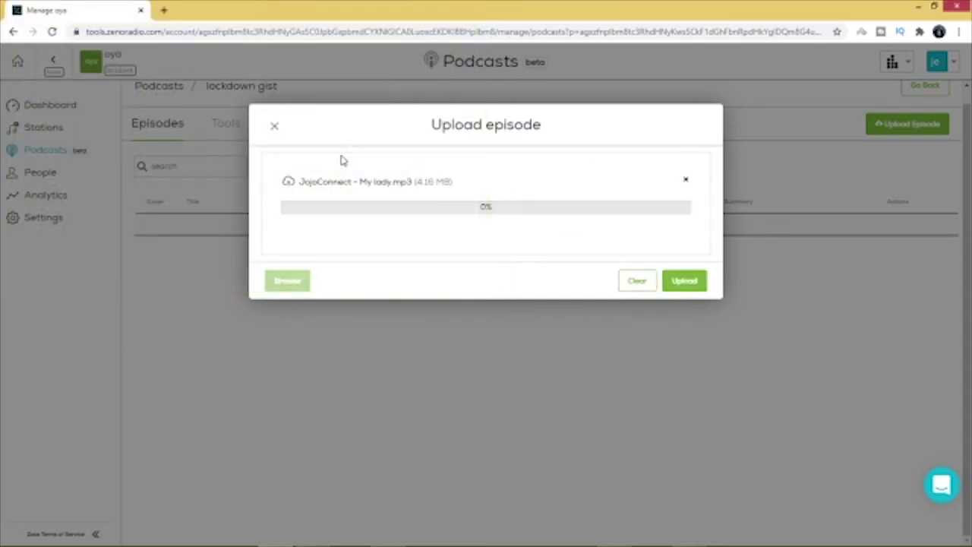
pyautogui.click(686, 283)
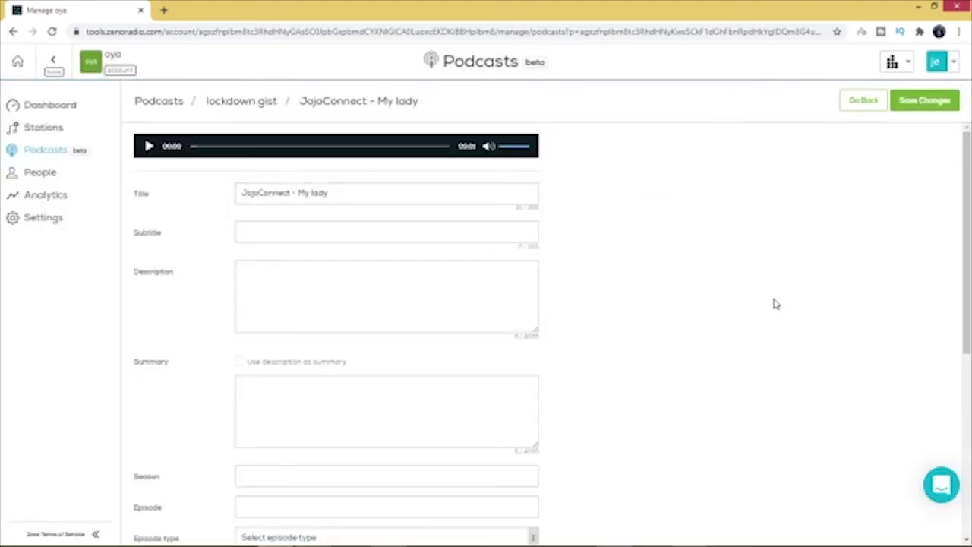
pyautogui.click(148, 147)
pyautogui.click(148, 146)
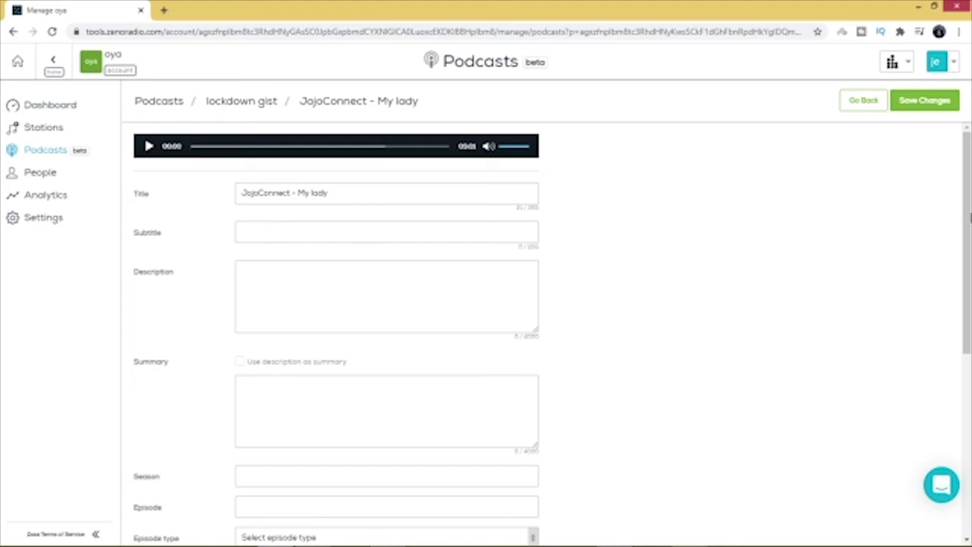
pyautogui.moveTo(969, 215); pyautogui.dragTo(969, 194)
pyautogui.click(332, 193)
# Step: Replace the episode title with 'lockdown gist' using the autofill suggestion
pyautogui.press('BackSpace')
pyautogui.press('BackSpace')
pyautogui.press('BackSpace')
pyautogui.press('BackSpace')
pyautogui.press('BackSpace')
pyautogui.press('BackSpace')
pyautogui.press('BackSpace')
pyautogui.press('BackSpace')
pyautogui.press('BackSpace')
pyautogui.press('BackSpace')
pyautogui.press('BackSpace')
pyautogui.press('BackSpace')
pyautogui.press('BackSpace')
pyautogui.press('BackSpace')
pyautogui.press('BackSpace')
pyautogui.press('BackSpace')
pyautogui.press('BackSpace')
pyautogui.press('BackSpace')
pyautogui.press('BackSpace')
pyautogui.press('BackSpace')
pyautogui.write('lo')
pyautogui.click(288, 222)
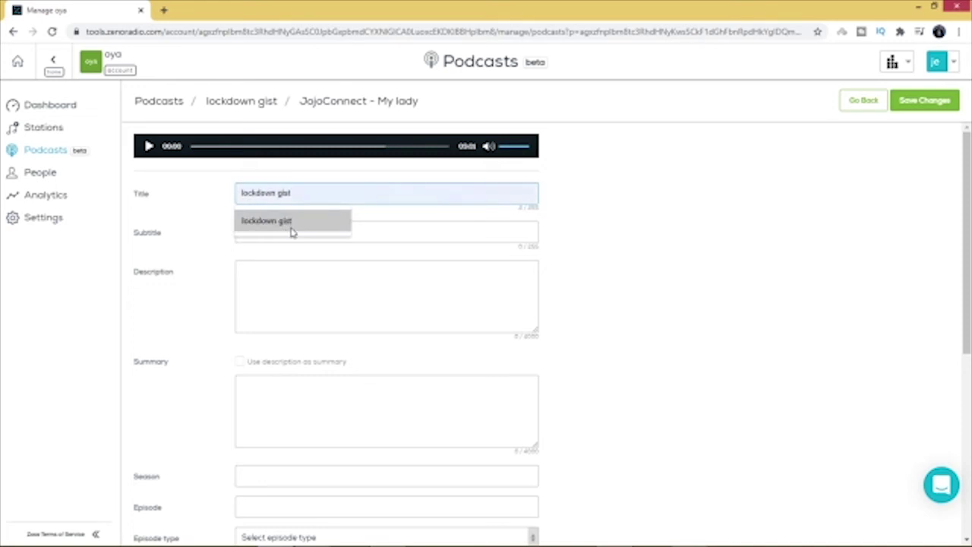
pyautogui.click(291, 228)
# Step: Enter 'entertainment gist' as the description and reuse it as the episode summary
pyautogui.click(268, 287)
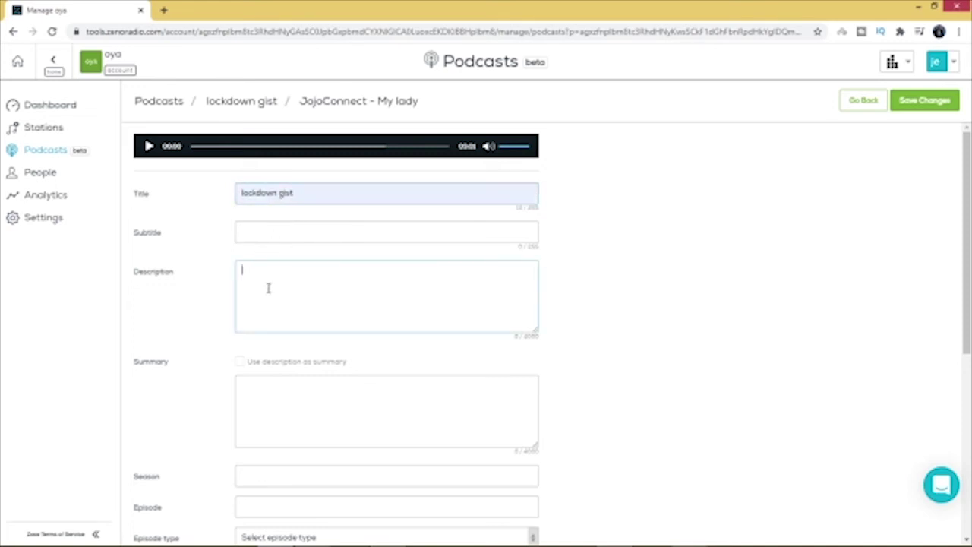
pyautogui.write('entertainment gist')
pyautogui.click(240, 365)
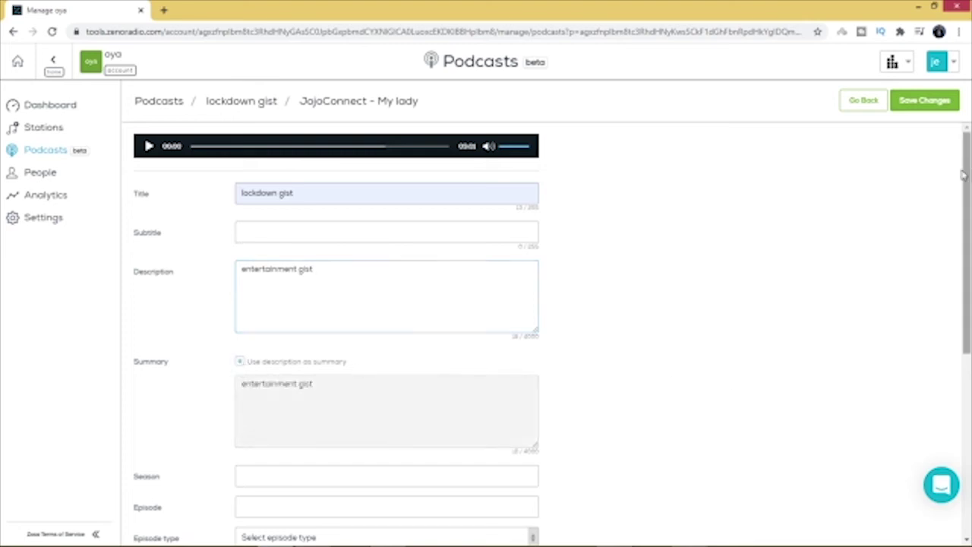
pyautogui.scroll(-3, 393, 237)
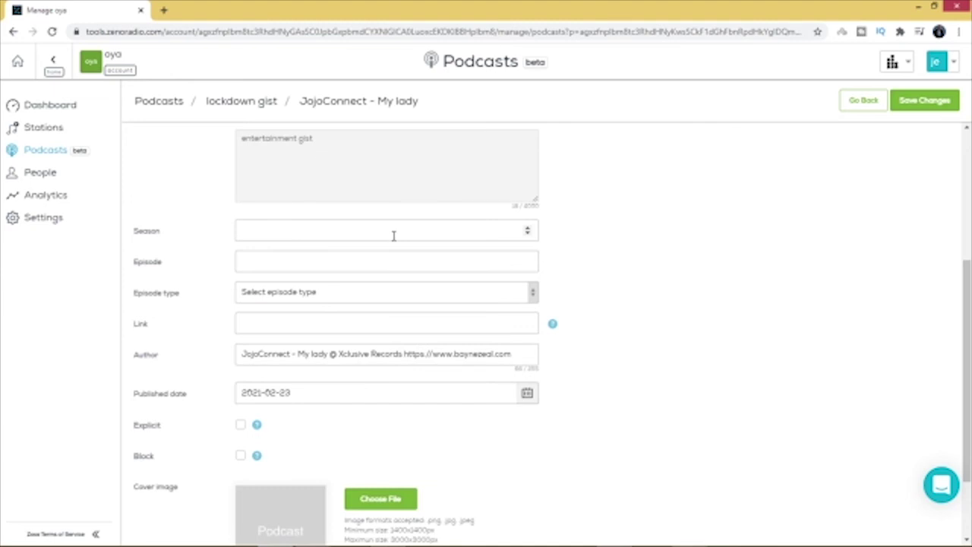
# Step: Set the episode's Season to 1 and Episode number to 1
pyautogui.click(528, 234)
pyautogui.click(528, 236)
pyautogui.click(528, 235)
pyautogui.write('1')
pyautogui.click(450, 260)
pyautogui.write('1')
# Step: Choose 'full' as the episode type and fill Link with a saved Instagram URL
pyautogui.click(532, 298)
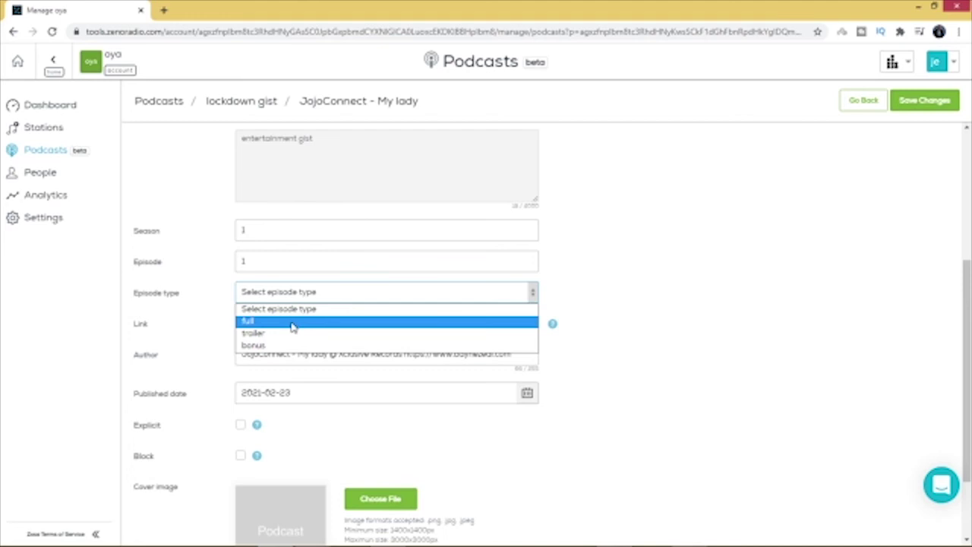
pyautogui.click(292, 321)
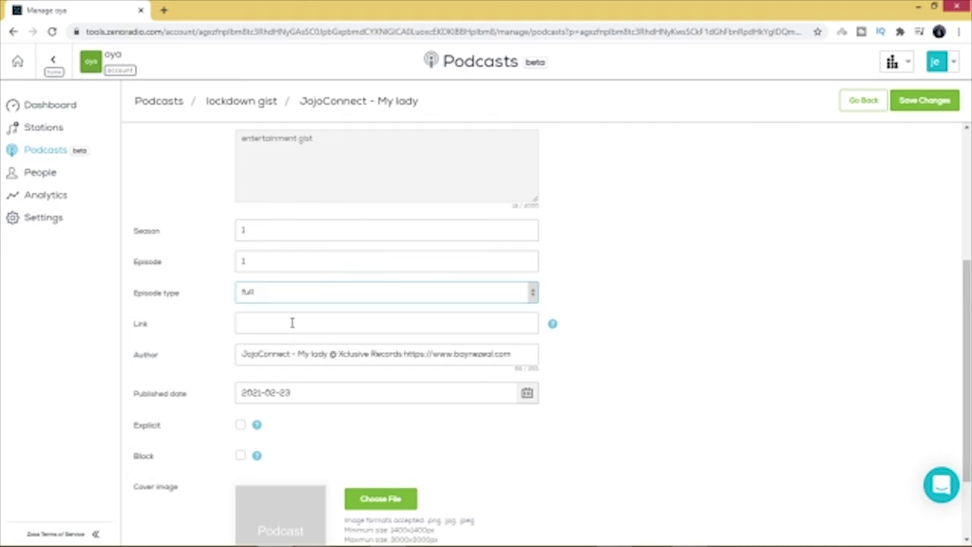
pyautogui.click(347, 325)
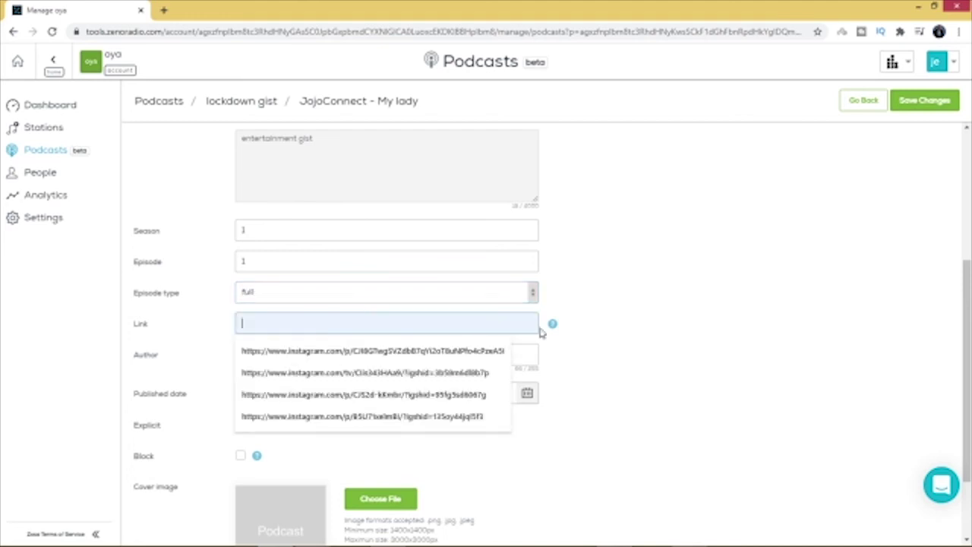
pyautogui.click(591, 341)
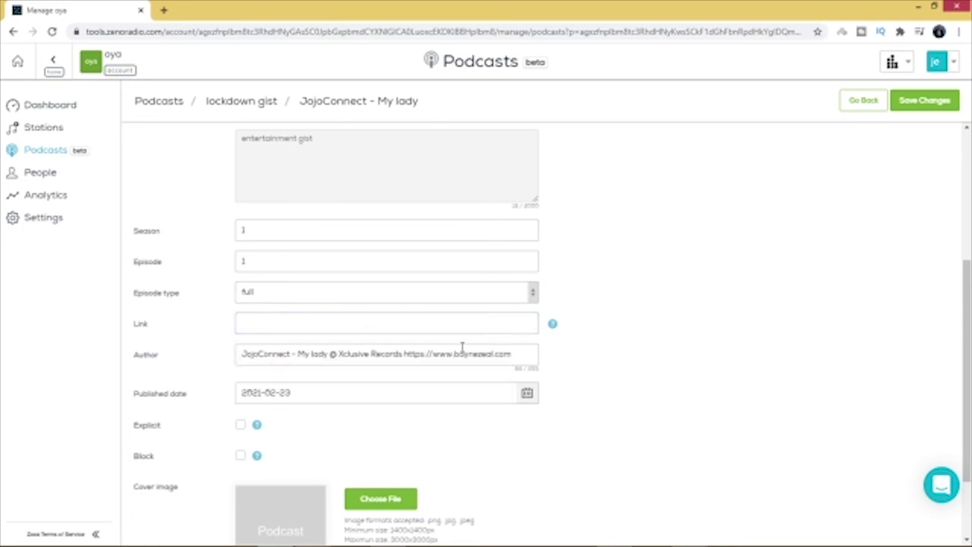
pyautogui.click(397, 323)
pyautogui.scroll(-1, 400, 255)
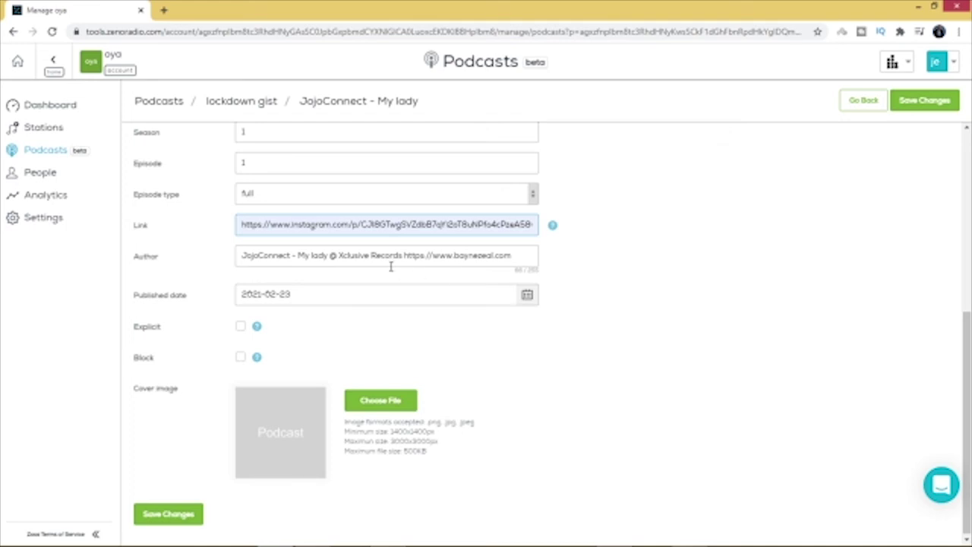
# Step: Replace the episode author's web address with 'Jojo'
pyautogui.click(515, 258)
pyautogui.press('BackSpace')
pyautogui.press('BackSpace')
pyautogui.press('BackSpace')
pyautogui.press('BackSpace')
pyautogui.press('BackSpace')
pyautogui.press('BackSpace')
pyautogui.press('BackSpace')
pyautogui.press('BackSpace')
pyautogui.press('BackSpace')
pyautogui.press('BackSpace')
pyautogui.press('BackSpace')
pyautogui.press('BackSpace')
pyautogui.press('BackSpace')
pyautogui.press('BackSpace')
pyautogui.press('BackSpace')
pyautogui.press('BackSpace')
pyautogui.press('BackSpace')
pyautogui.press('BackSpace')
pyautogui.press('BackSpace')
pyautogui.press('BackSpace')
pyautogui.press('BackSpace')
pyautogui.press('BackSpace')
pyautogui.press('BackSpace')
pyautogui.press('BackSpace')
pyautogui.press('BackSpace')
pyautogui.press('BackSpace')
pyautogui.press('BackSpace')
pyautogui.press('BackSpace')
pyautogui.press('BackSpace')
pyautogui.press('BackSpace')
pyautogui.press('BackSpace')
pyautogui.press('BackSpace')
pyautogui.press('BackSpace')
pyautogui.press('BackSpace')
pyautogui.press('BackSpace')
pyautogui.press('BackSpace')
pyautogui.press('BackSpace')
pyautogui.press('BackSpace')
pyautogui.press('BackSpace')
pyautogui.press('BackSpace')
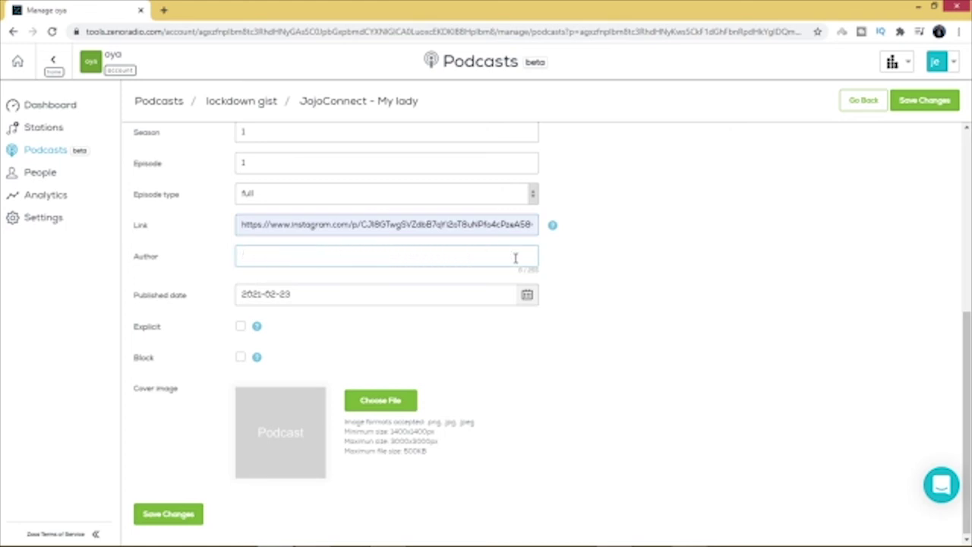
pyautogui.write('Jojo')
# Step: Use the red subscribe icon PNG as the episode cover, replacing an oversized image, and save
pyautogui.click(372, 402)
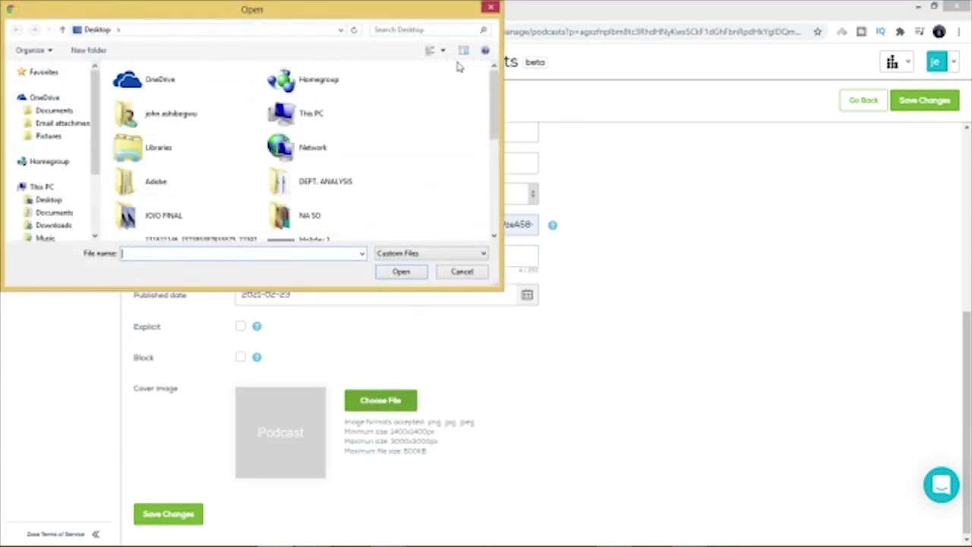
pyautogui.moveTo(495, 107); pyautogui.dragTo(495, 186)
pyautogui.doubleClick(135, 224)
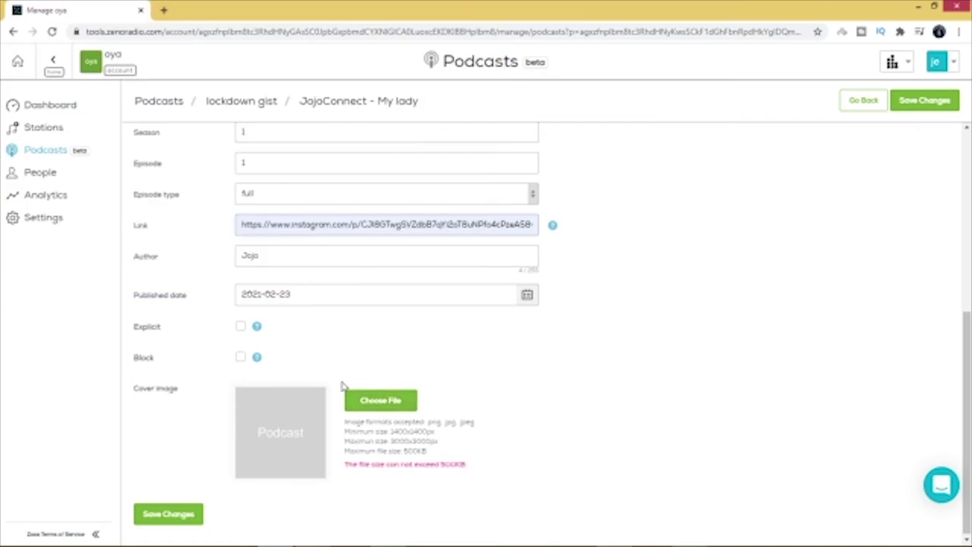
pyautogui.click(384, 405)
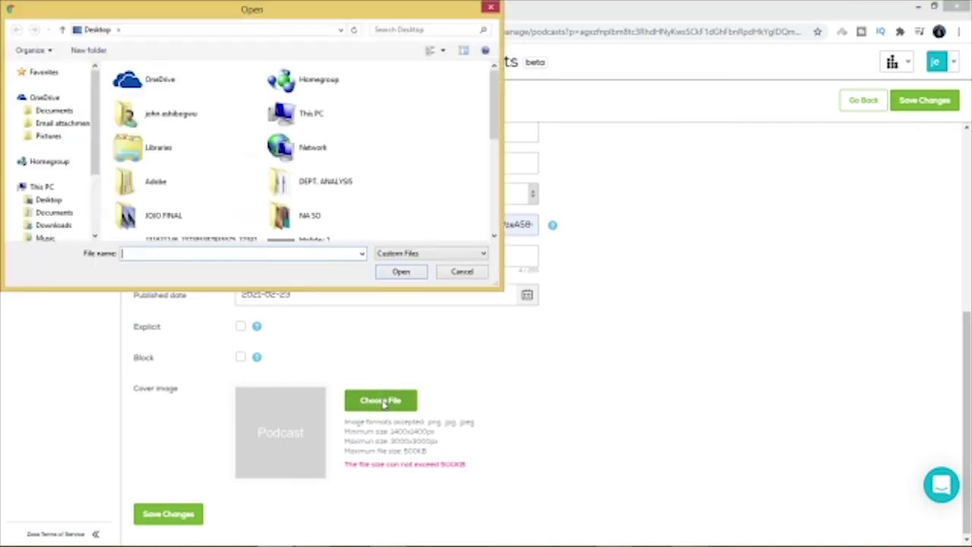
pyautogui.moveTo(495, 111); pyautogui.dragTo(486, 243)
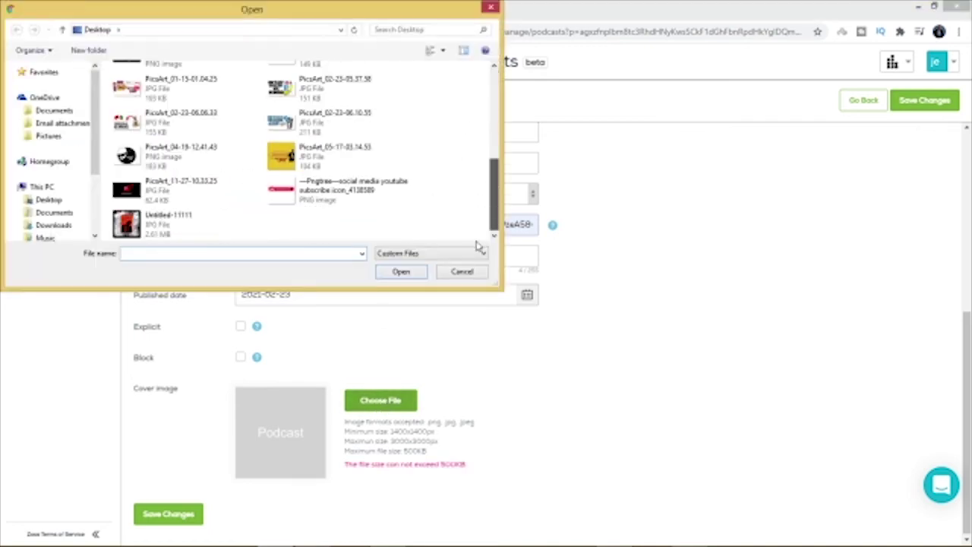
pyautogui.doubleClick(286, 196)
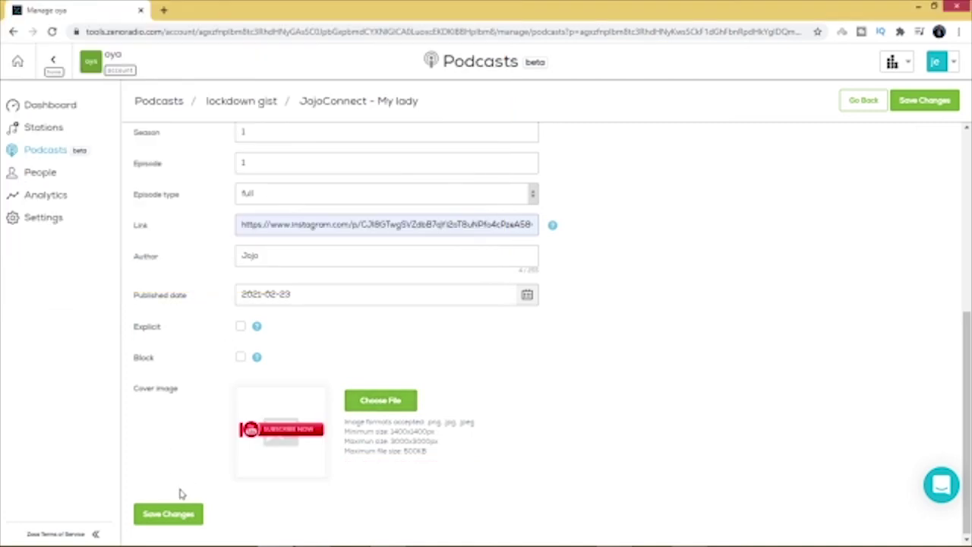
pyautogui.click(166, 517)
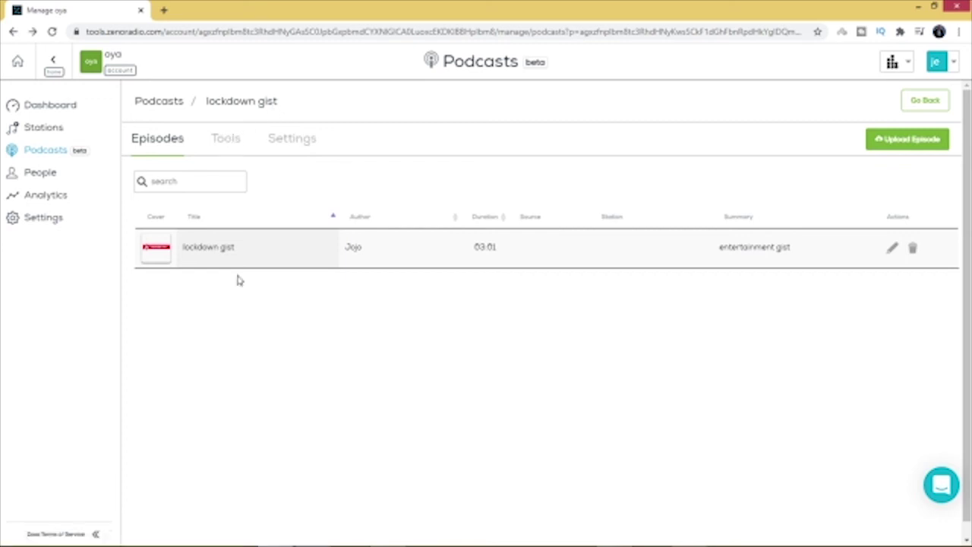
# Step: Switch to the lockdown gist podcast's Tools tab showing its RSS feed link
pyautogui.click(230, 144)
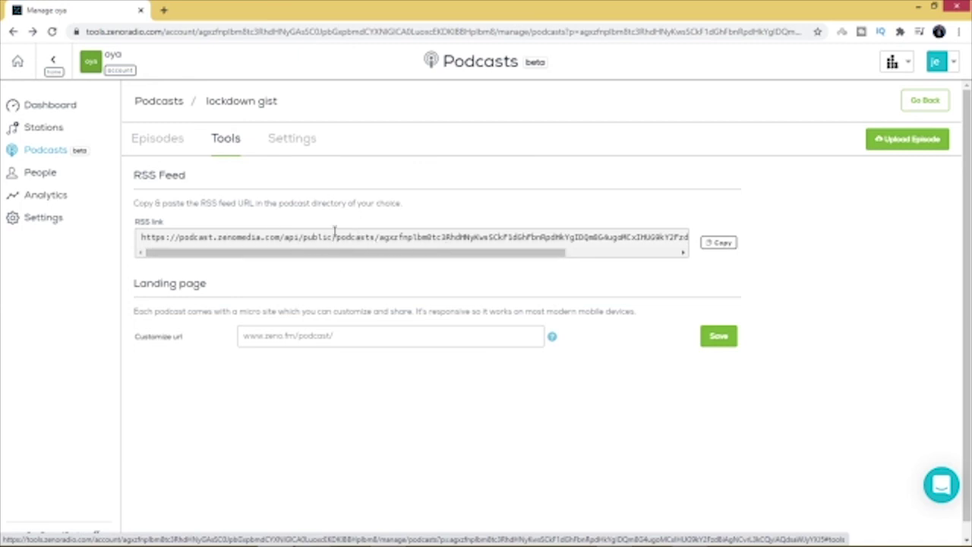
# Step: Copy the podcast's RSS feed link to the clipboard
pyautogui.click(723, 245)
pyautogui.click(724, 247)
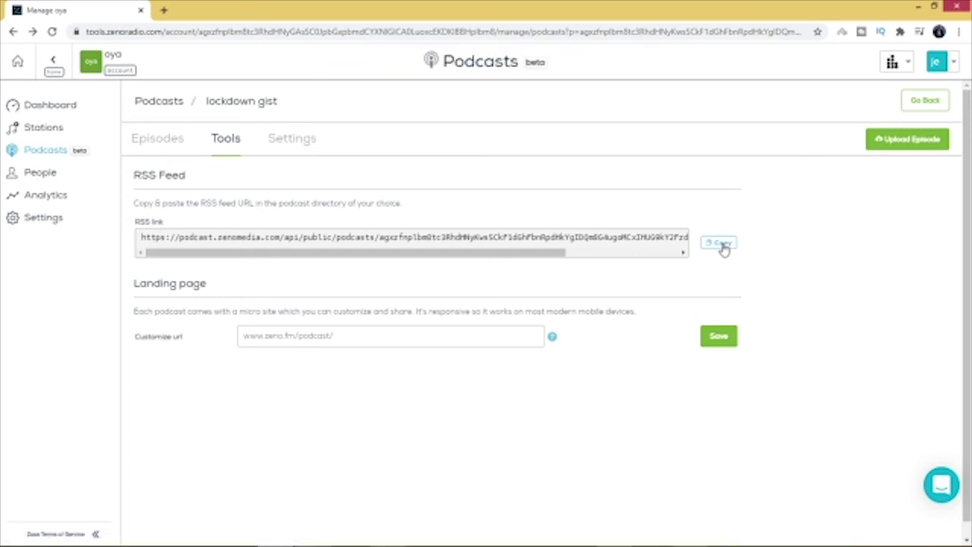